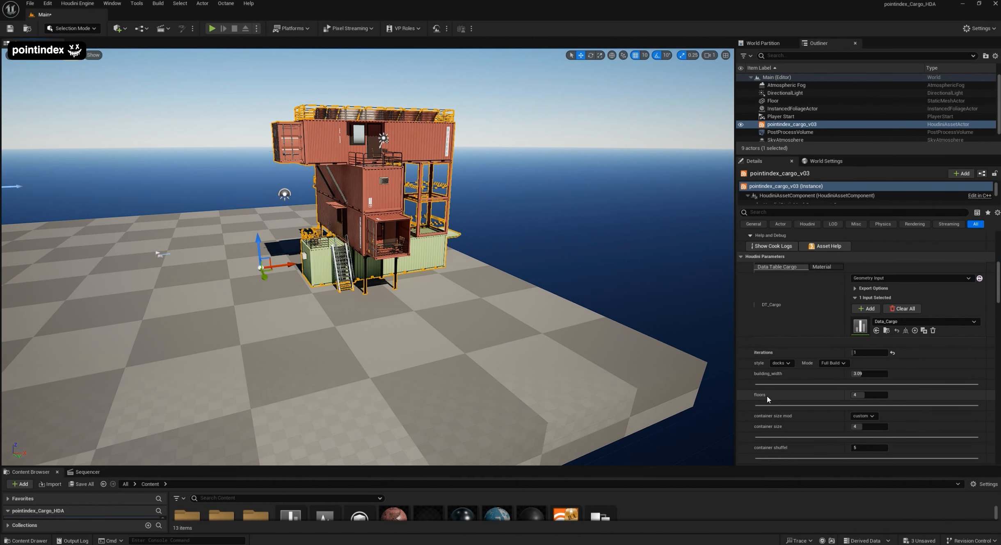
- Set the Iterations parameter of the pointindex_cargo_v03 asset to 3
{"action": "left_click_drag", "start_coordinate": [393, 163], "coordinate": [346, 188], "text": "alt"}
{"action": "scroll", "coordinate": [356, 185], "scroll_direction": "up", "scroll_amount": 2}
{"action": "left_click_drag", "start_coordinate": [497, 206], "coordinate": [497, 179], "text": "alt"}
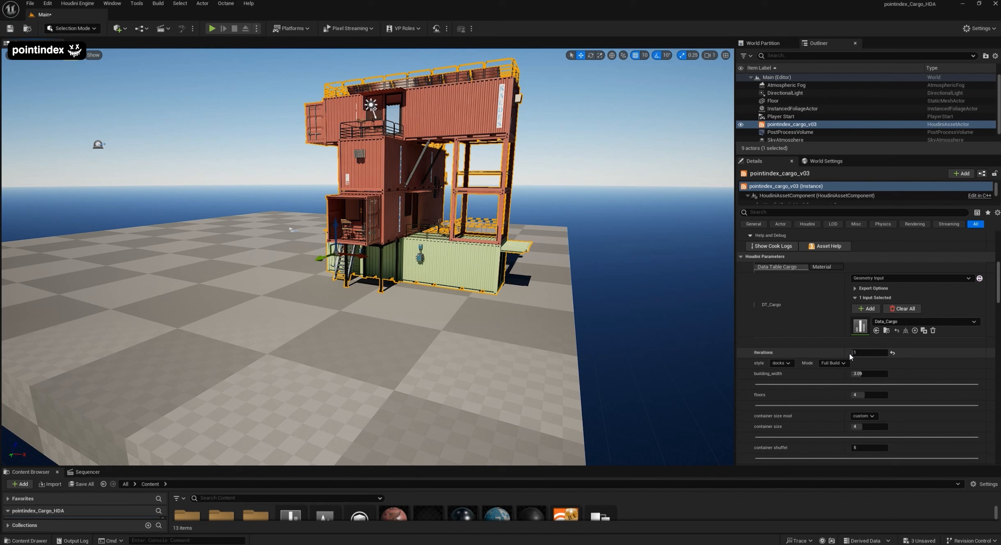
{"action": "left_click", "coordinate": [867, 352]}
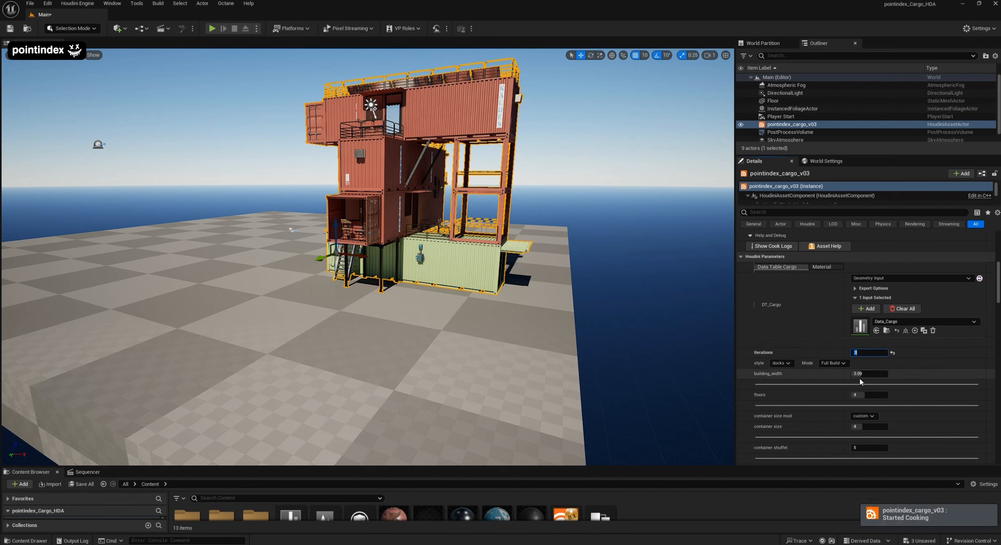
{"action": "left_click_drag", "start_coordinate": [528, 257], "coordinate": [484, 273], "text": "alt"}
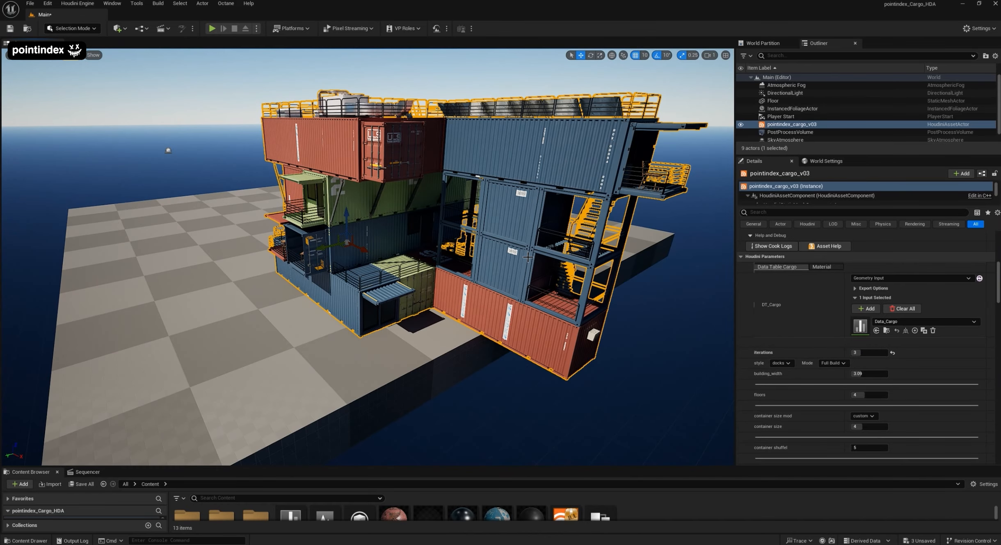
- Set the cargo building's building_width to 0.5 and inspect the rebuilt structure from several sides
{"action": "left_click", "coordinate": [868, 374]}
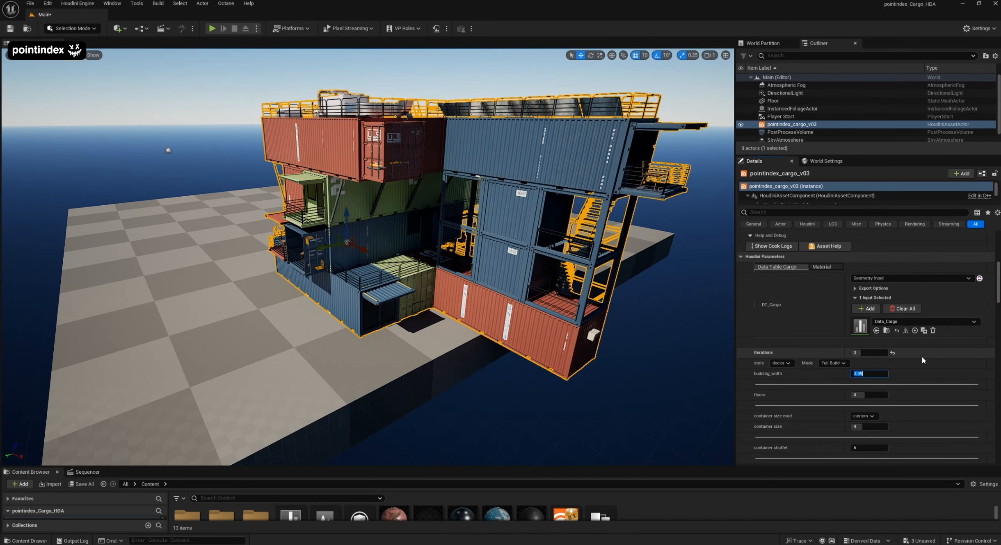
{"action": "type", "text": "2"}
{"action": "type", "text": ".5"}
{"action": "key", "text": "Return"}
{"action": "left_click_drag", "start_coordinate": [392, 146], "coordinate": [464, 182], "text": "alt"}
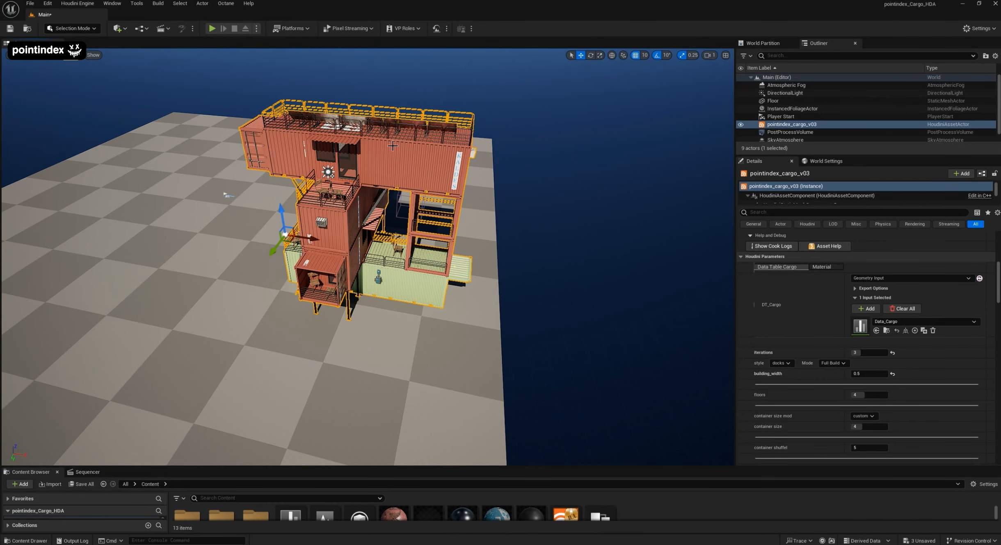
{"action": "left_click_drag", "start_coordinate": [464, 182], "coordinate": [361, 232], "text": "alt"}
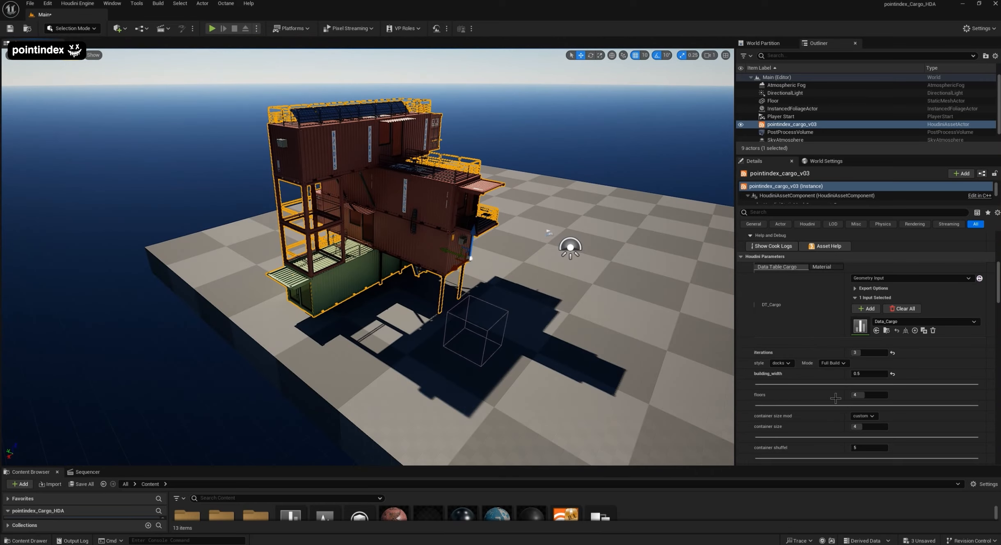
- Set the cargo building's floors to 1 and inspect the rebuilt structure from several sides
{"action": "left_click_drag", "start_coordinate": [446, 249], "coordinate": [341, 312], "text": "alt"}
{"action": "left_click", "coordinate": [866, 395]}
{"action": "type", "text": "1"}
{"action": "key", "text": "Return"}
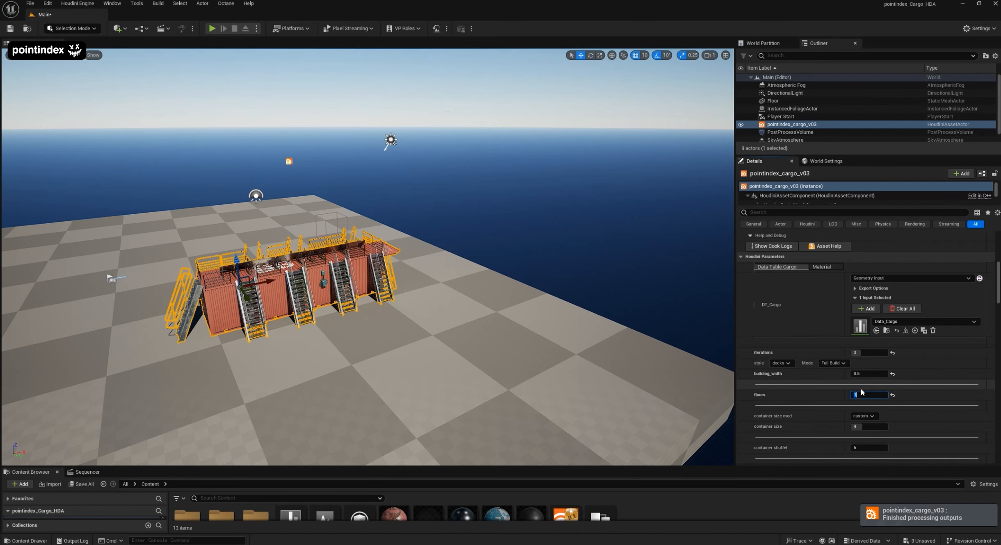
{"action": "left_click_drag", "start_coordinate": [433, 319], "coordinate": [248, 301], "text": "alt"}
{"action": "middle_click_drag", "start_coordinate": [283, 281], "coordinate": [347, 294], "text": "alt"}
{"action": "scroll", "coordinate": [347, 294], "scroll_direction": "up", "scroll_amount": 3}
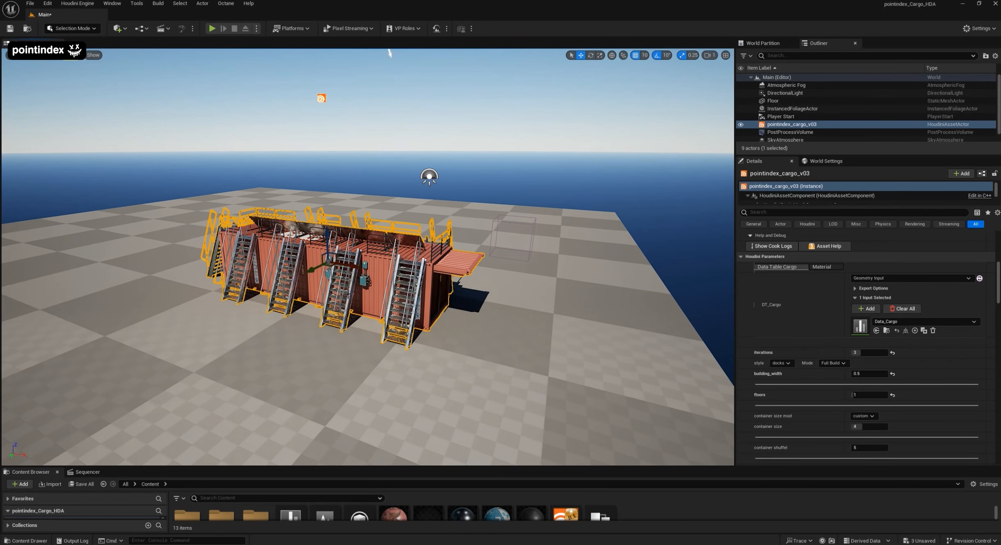
{"action": "left_click_drag", "start_coordinate": [376, 304], "coordinate": [364, 295], "text": "alt"}
{"action": "mouse_move", "coordinate": [315, 276]}
{"action": "left_mouse_down", "text": "alt"}
{"action": "mouse_move", "coordinate": [301, 324]}
{"action": "mouse_move", "coordinate": [311, 277]}
{"action": "left_mouse_up", "text": "alt"}
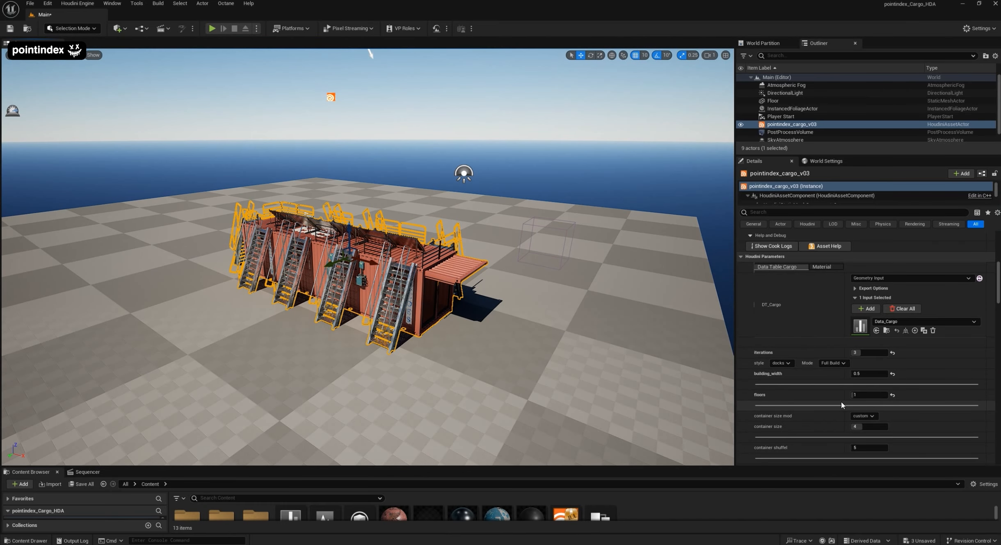
- Set the cargo building's floors to 3
{"action": "left_click_drag", "start_coordinate": [855, 394], "coordinate": [858, 394]}
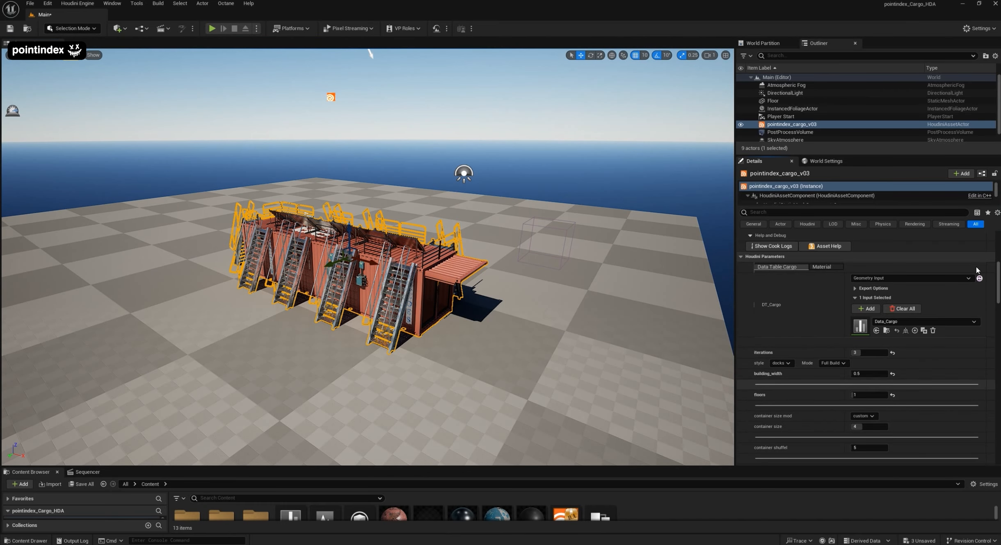
{"action": "left_click_drag", "start_coordinate": [857, 395], "coordinate": [859, 395]}
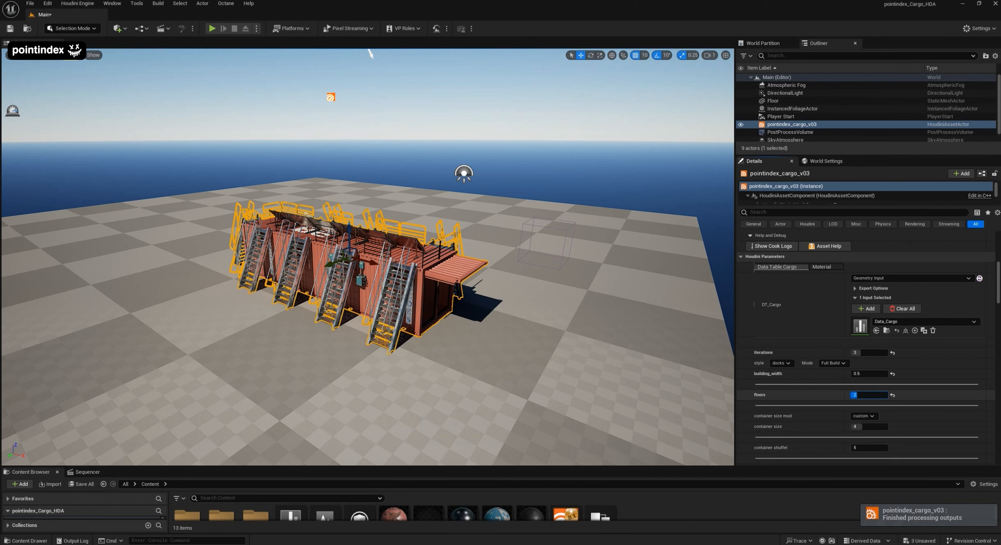
{"action": "type", "text": "3"}
{"action": "key", "text": "Return"}
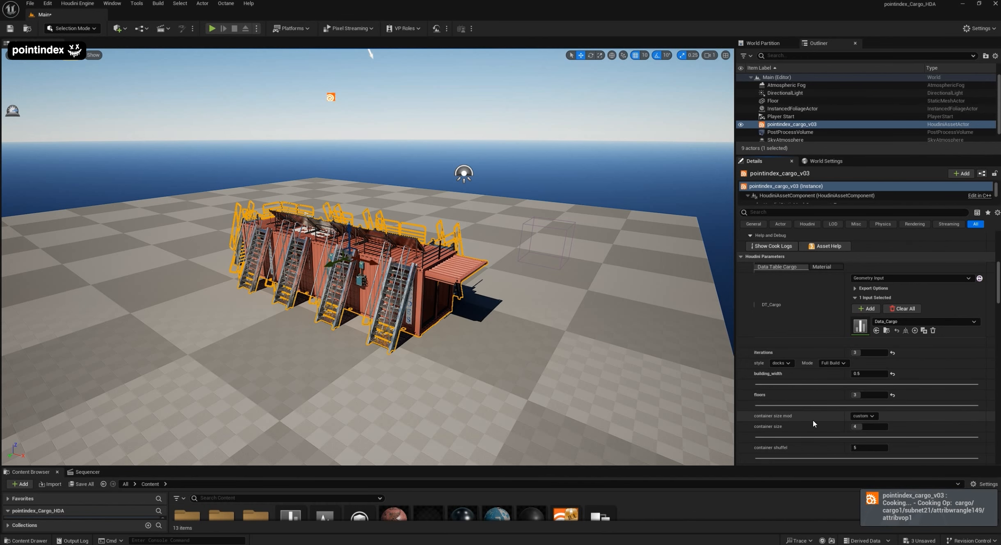
{"action": "left_click_drag", "start_coordinate": [454, 214], "coordinate": [392, 219], "text": "alt"}
- Switch the container size mod to rand and look over the differently sized containers
{"action": "scroll", "coordinate": [391, 219], "scroll_direction": "down", "scroll_amount": 2}
{"action": "scroll", "coordinate": [864, 394], "scroll_direction": "down", "scroll_amount": 2}
{"action": "left_click", "coordinate": [864, 379]}
{"action": "left_click", "coordinate": [863, 387]}
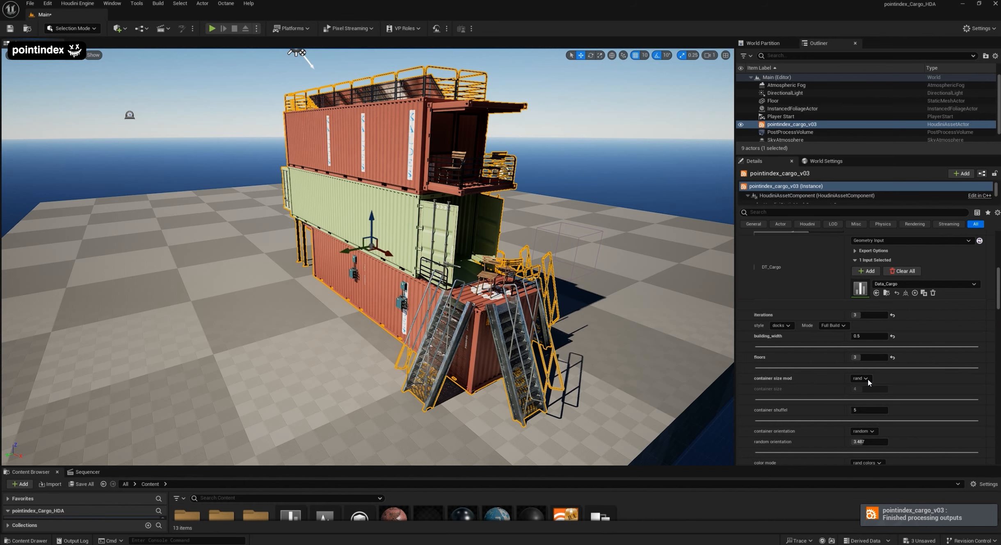
{"action": "left_click_drag", "start_coordinate": [367, 221], "coordinate": [391, 223], "text": "alt"}
{"action": "scroll", "coordinate": [391, 223], "scroll_direction": "down", "scroll_amount": 2}
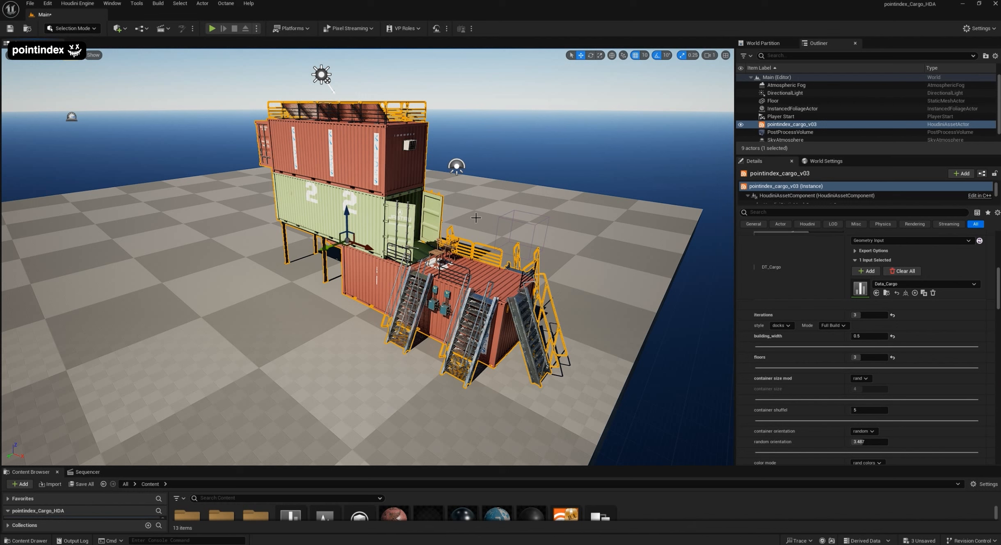
- Switch the container size mod back to custom and set the container size to 2
{"action": "left_click", "coordinate": [864, 379]}
{"action": "left_click", "coordinate": [861, 395]}
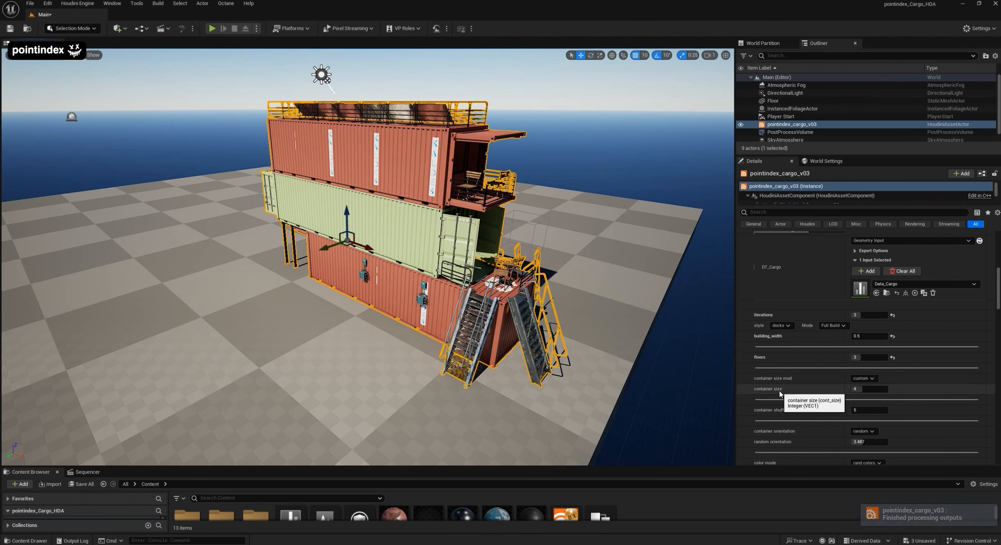
{"action": "left_click_drag", "start_coordinate": [451, 215], "coordinate": [500, 213], "text": "alt"}
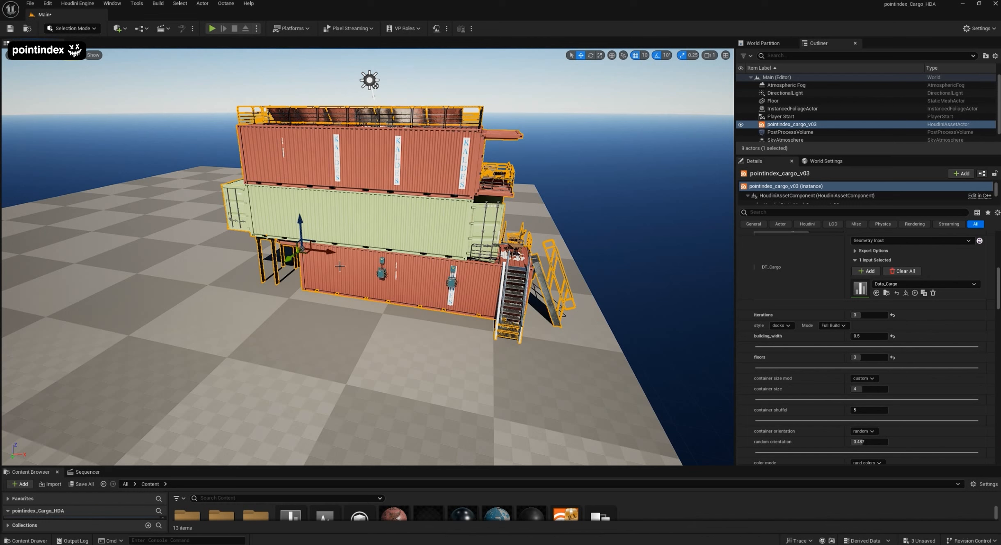
{"action": "left_click", "coordinate": [859, 393]}
{"action": "type", "text": "2"}
{"action": "key", "text": "Return"}
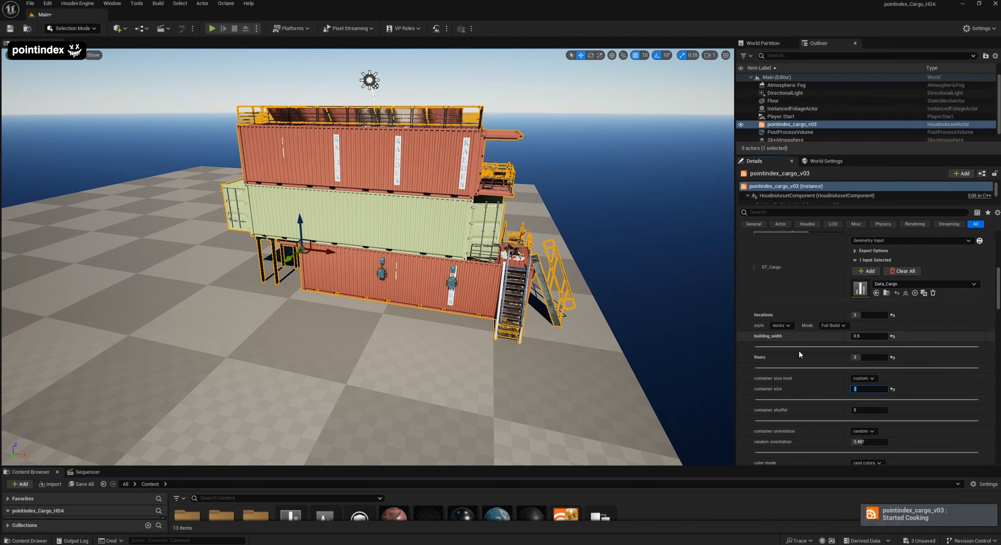
{"action": "left_click_drag", "start_coordinate": [366, 201], "coordinate": [123, 191], "text": "alt"}
{"action": "left_click_drag", "start_coordinate": [409, 203], "coordinate": [433, 221], "text": "alt"}
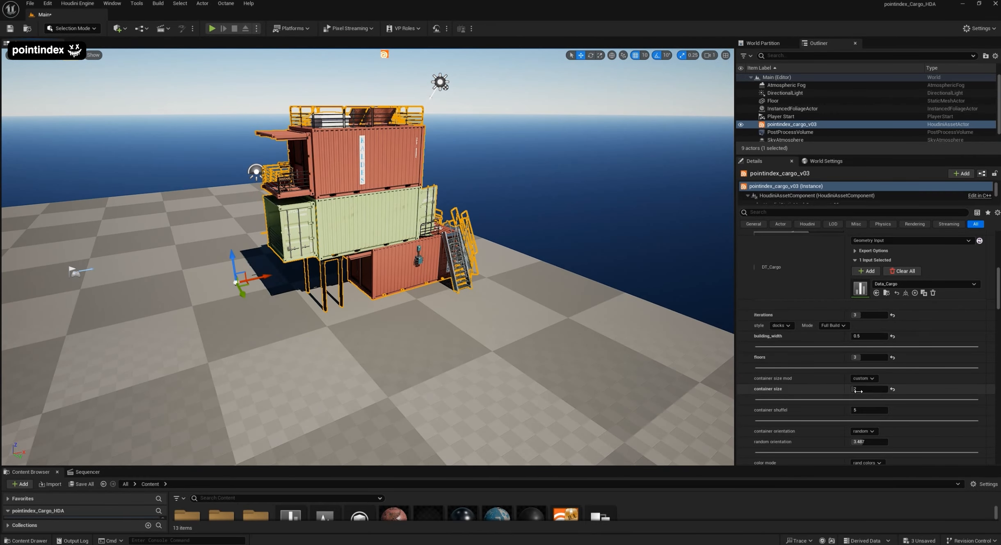
- Set the container size mod to rand and the building_width to 1.3
{"action": "left_click", "coordinate": [864, 379]}
{"action": "left_click", "coordinate": [857, 396]}
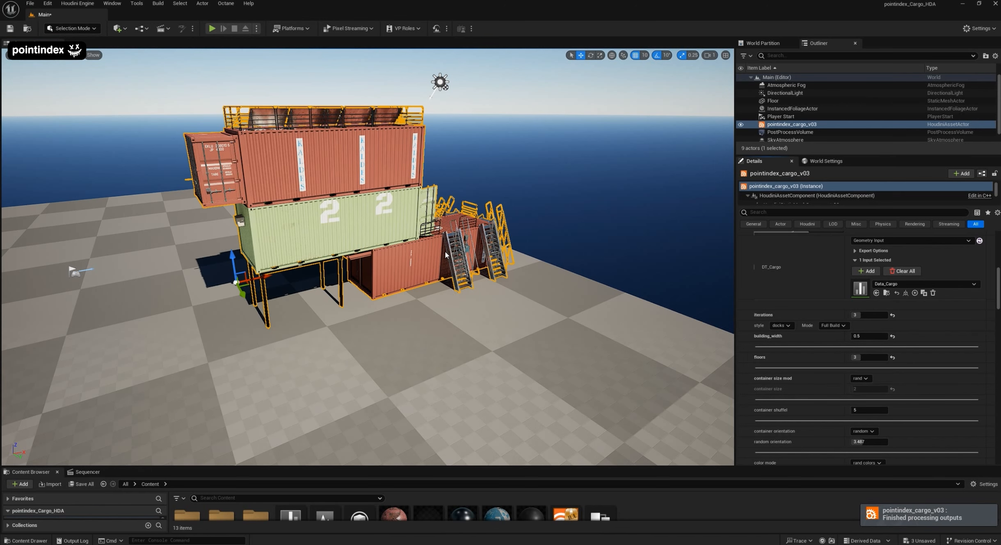
{"action": "left_click", "coordinate": [867, 336]}
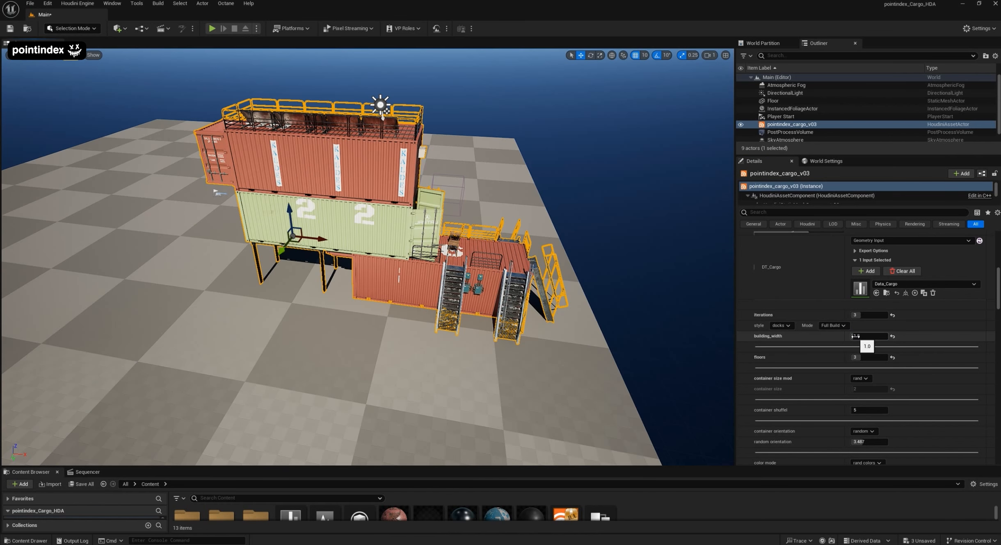
{"action": "left_click", "coordinate": [854, 337]}
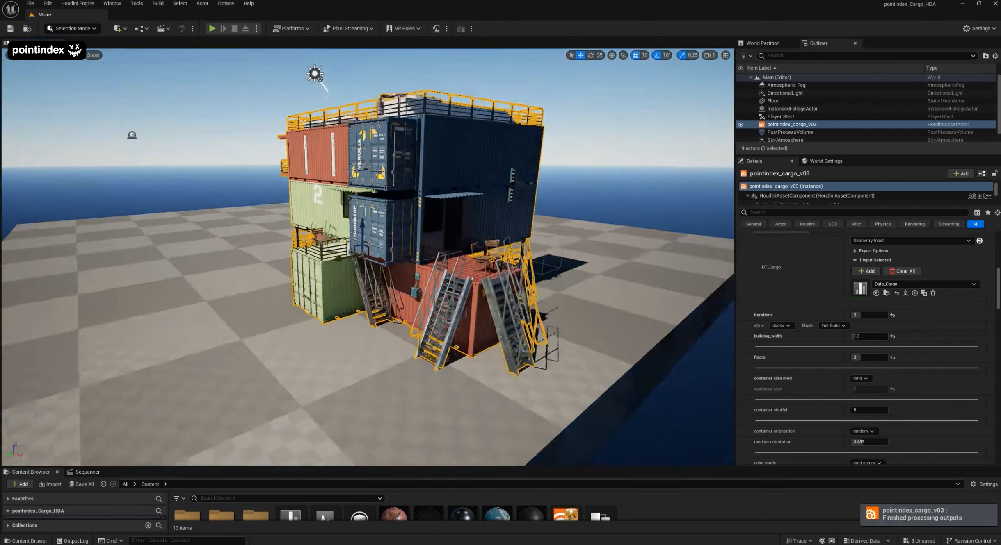
{"action": "left_click_drag", "start_coordinate": [436, 269], "coordinate": [723, 383], "text": "alt"}
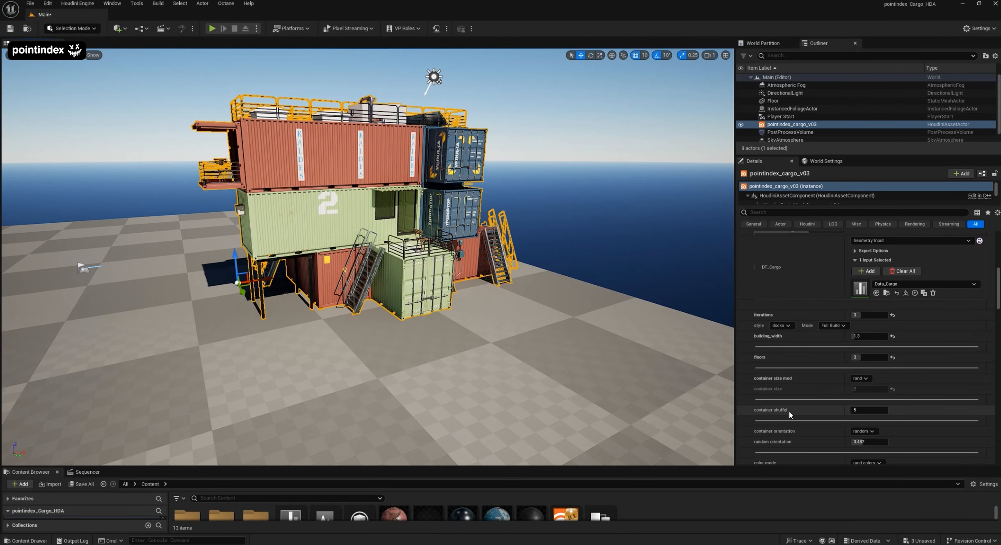
- Set the container shuffel value to 41 to rearrange the stacked containers
{"action": "left_click", "coordinate": [853, 410]}
{"action": "type", "text": "41"}
{"action": "key", "text": "Return"}
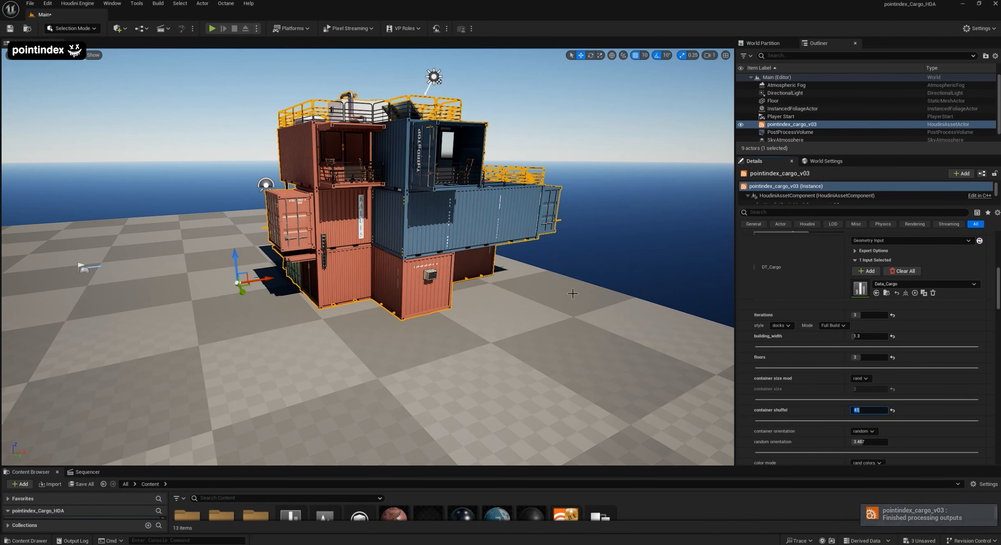
{"action": "left_click_drag", "start_coordinate": [572, 294], "coordinate": [442, 285], "text": "alt"}
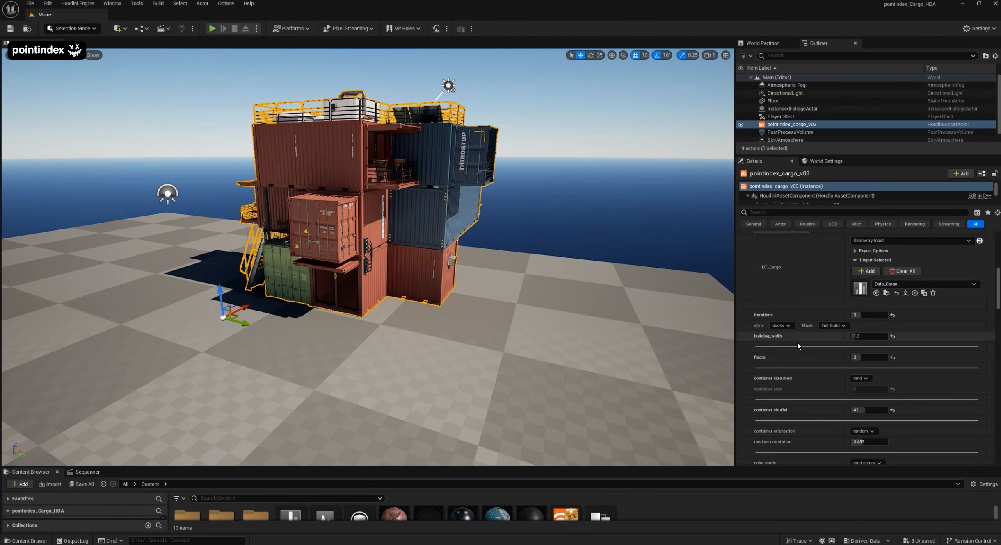
- Set the random orientation of the containers to about 4.107
{"action": "scroll", "coordinate": [789, 414], "scroll_direction": "down", "scroll_amount": 2}
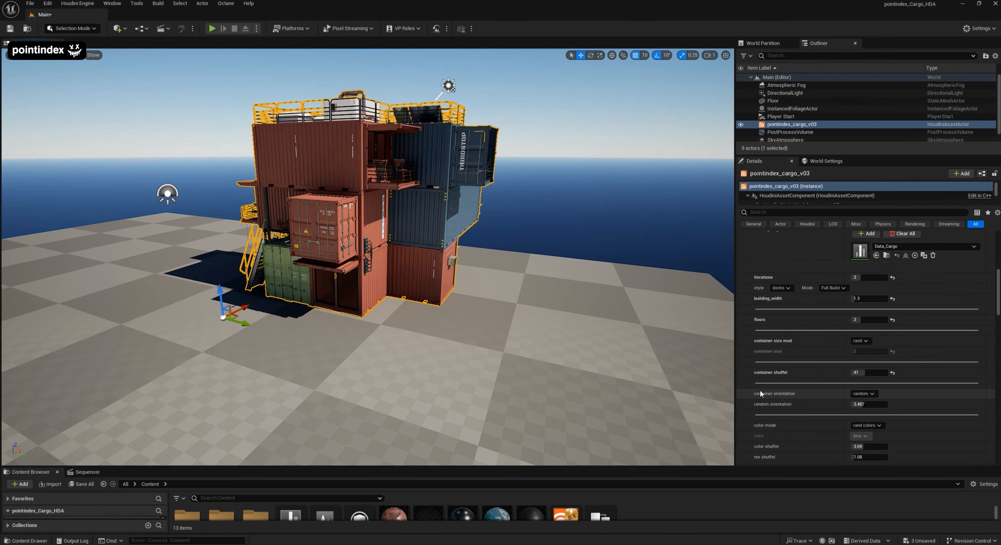
{"action": "left_click_drag", "start_coordinate": [492, 280], "coordinate": [443, 249], "text": "alt"}
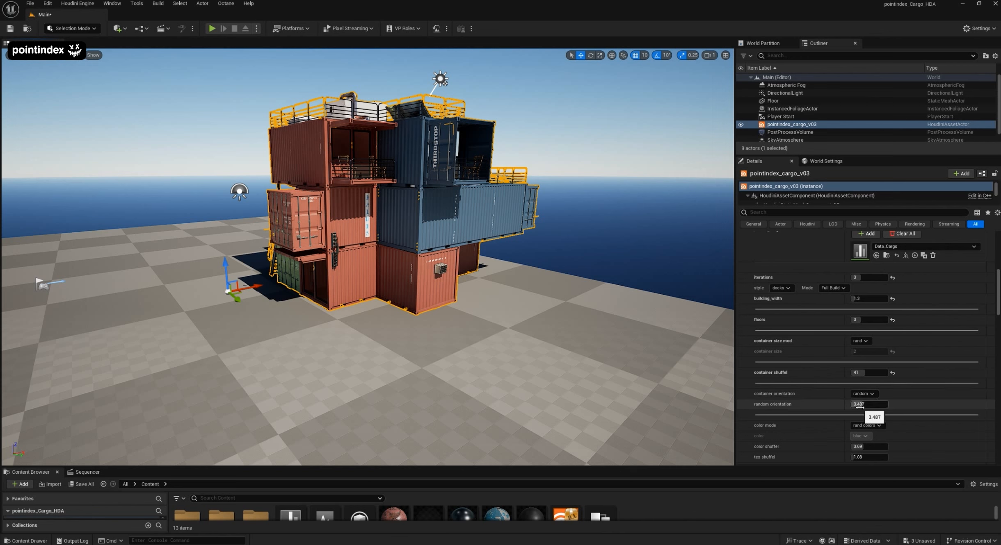
{"action": "left_click_drag", "start_coordinate": [859, 406], "coordinate": [867, 405]}
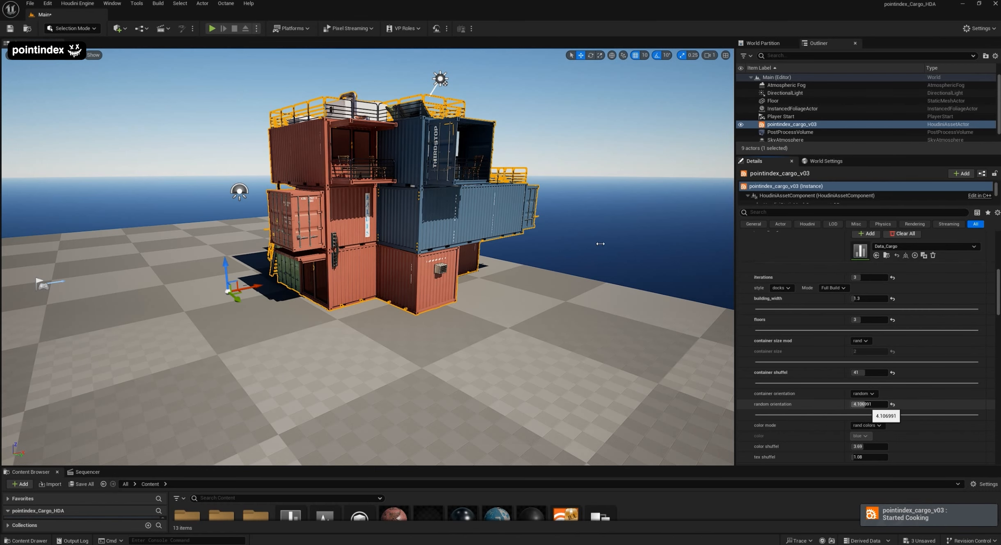
{"action": "left_click_drag", "start_coordinate": [600, 244], "coordinate": [632, 253]}
{"action": "left_click_drag", "start_coordinate": [423, 179], "coordinate": [437, 203], "text": "alt"}
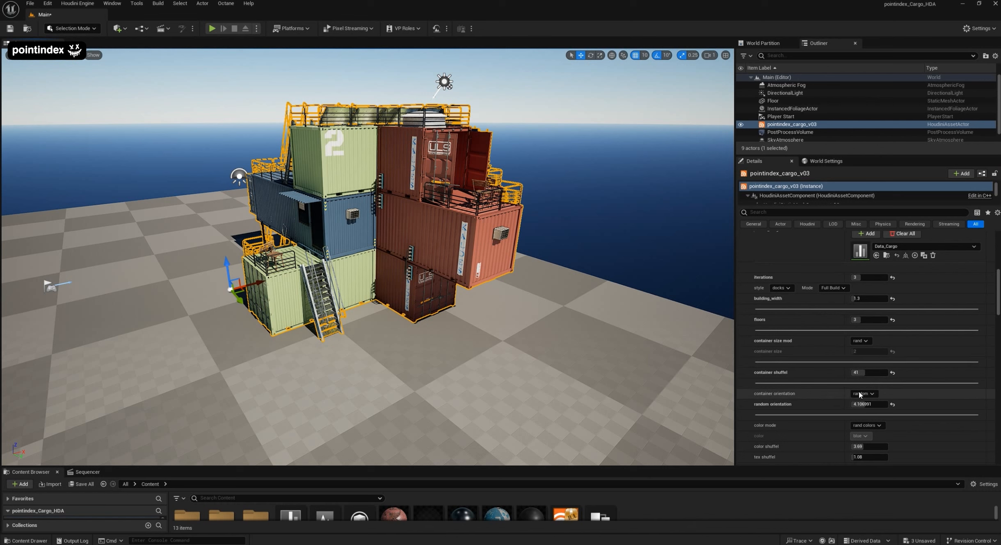
- Change the container orientation from random to Z - Orient
{"action": "left_click", "coordinate": [873, 393]}
{"action": "left_click", "coordinate": [870, 418]}
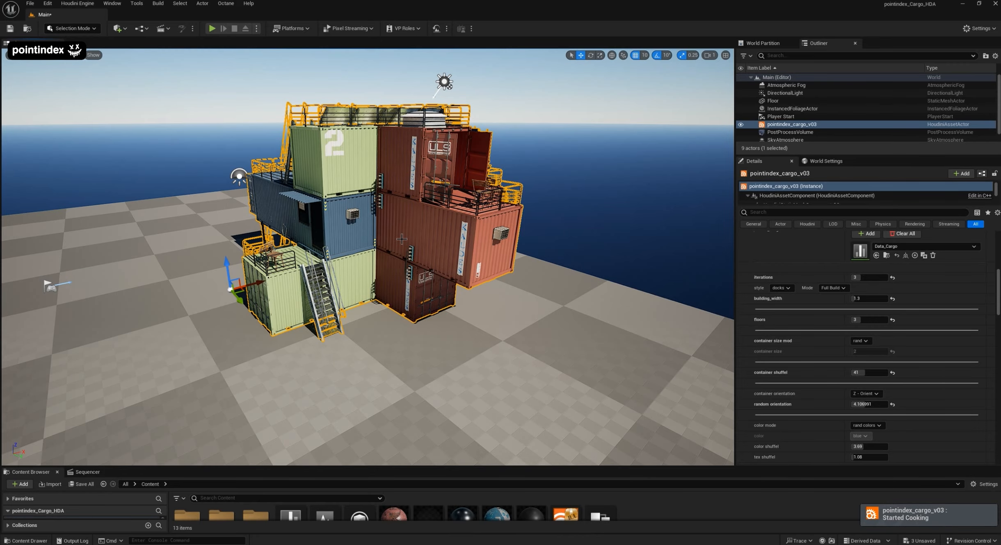
{"action": "left_click_drag", "start_coordinate": [378, 189], "coordinate": [408, 176], "text": "alt"}
{"action": "mouse_move", "coordinate": [402, 221]}
{"action": "left_mouse_down", "text": "alt"}
{"action": "mouse_move", "coordinate": [412, 236]}
{"action": "mouse_move", "coordinate": [375, 229]}
{"action": "mouse_move", "coordinate": [397, 201]}
{"action": "mouse_move", "coordinate": [398, 216]}
{"action": "left_mouse_up", "text": "alt"}
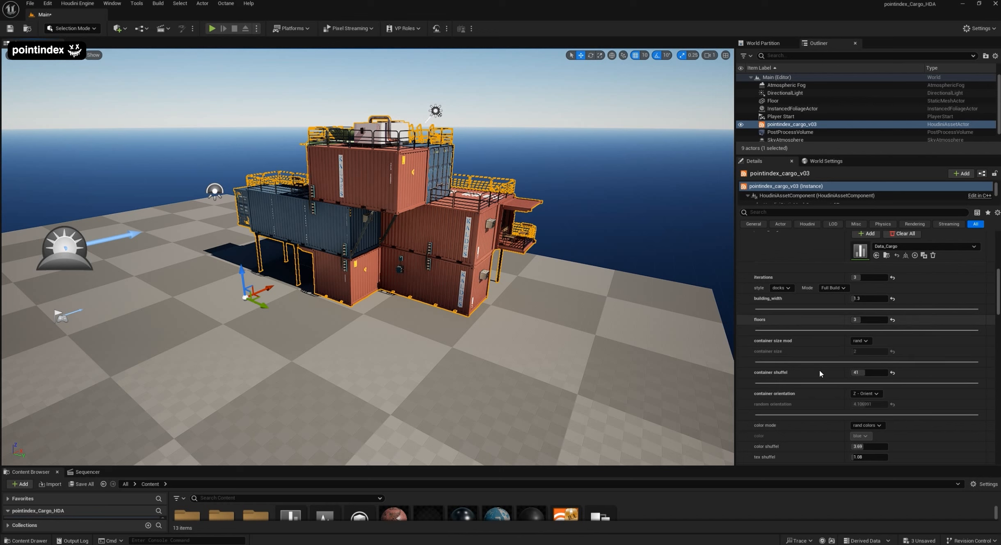
- Change the color mode of the containers from rand colors to custom color
{"action": "scroll", "coordinate": [824, 379], "scroll_direction": "down", "scroll_amount": 3}
{"action": "scroll", "coordinate": [825, 379], "scroll_direction": "down", "scroll_amount": 2}
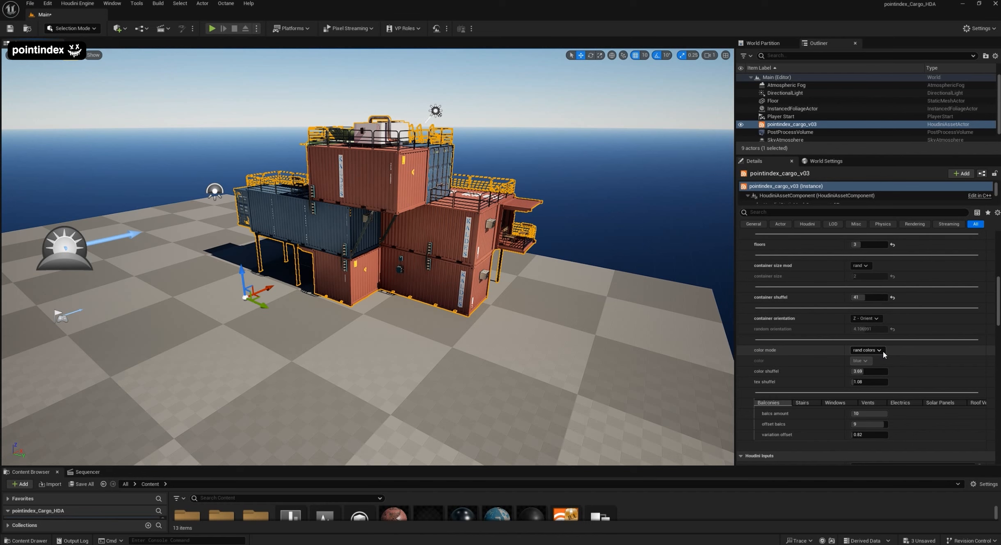
{"action": "left_click_drag", "start_coordinate": [468, 233], "coordinate": [299, 236], "text": "alt"}
{"action": "left_click_drag", "start_coordinate": [434, 284], "coordinate": [453, 272], "text": "alt"}
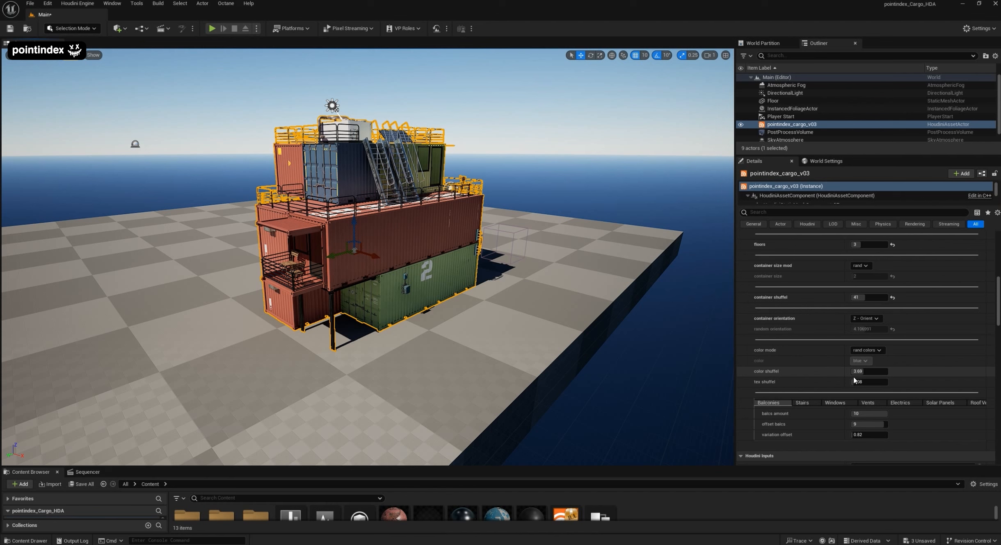
{"action": "left_click", "coordinate": [867, 349]}
{"action": "left_click", "coordinate": [876, 368]}
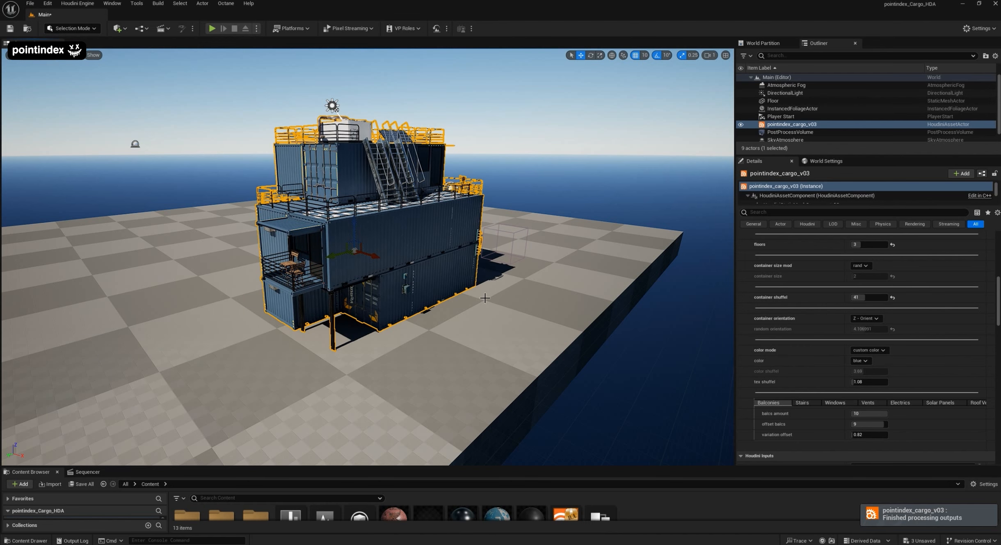
- Set the custom container color to green
{"action": "left_click_drag", "start_coordinate": [446, 239], "coordinate": [623, 245], "text": "alt"}
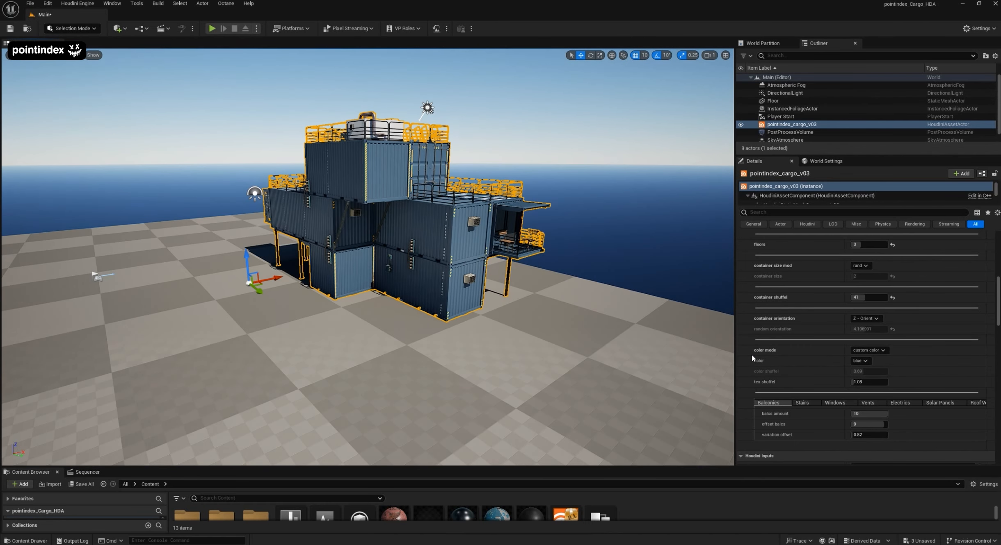
{"action": "left_click", "coordinate": [863, 363]}
{"action": "left_click", "coordinate": [863, 373]}
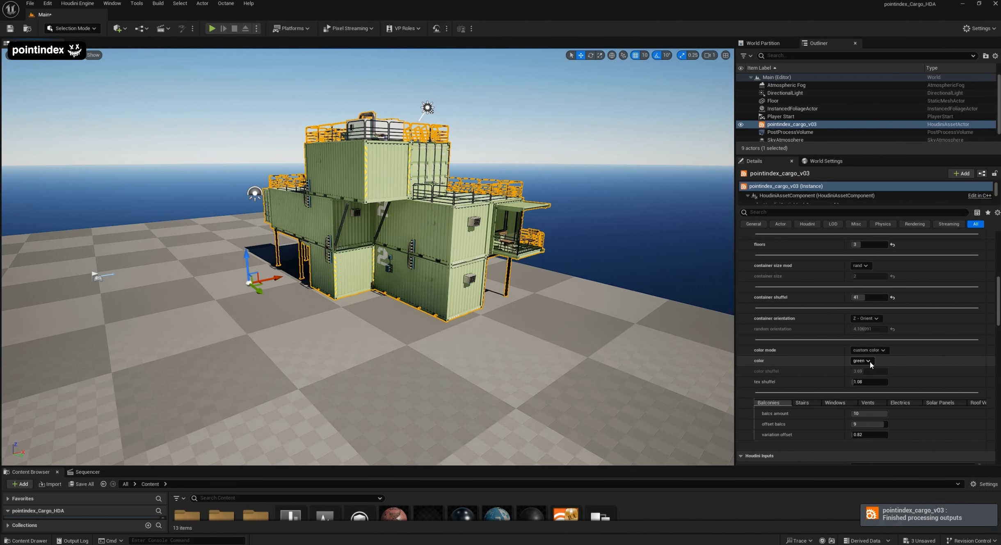
- Set the custom container color to blue and inspect the recolored building
{"action": "left_click", "coordinate": [870, 362]}
{"action": "left_click", "coordinate": [863, 386]}
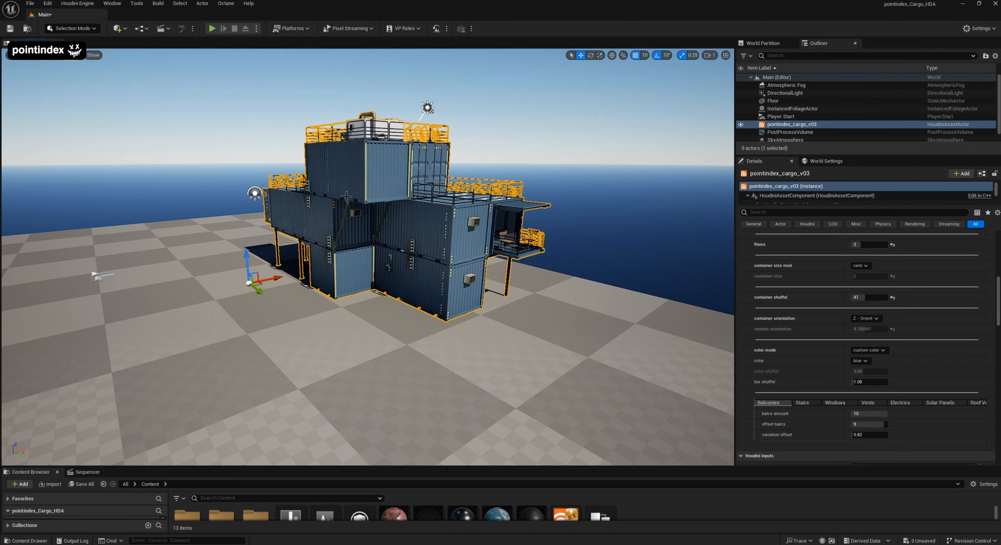
{"action": "left_click_drag", "start_coordinate": [367, 258], "coordinate": [205, 263], "text": "alt"}
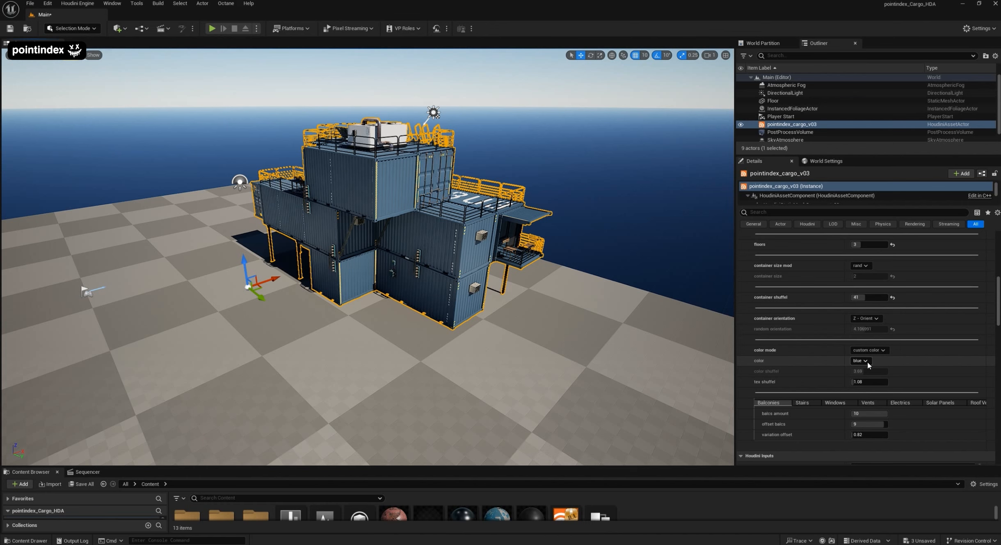
{"action": "right_click_drag", "start_coordinate": [432, 317], "coordinate": [503, 316], "text": "alt"}
{"action": "left_click_drag", "start_coordinate": [439, 324], "coordinate": [441, 287], "text": "alt"}
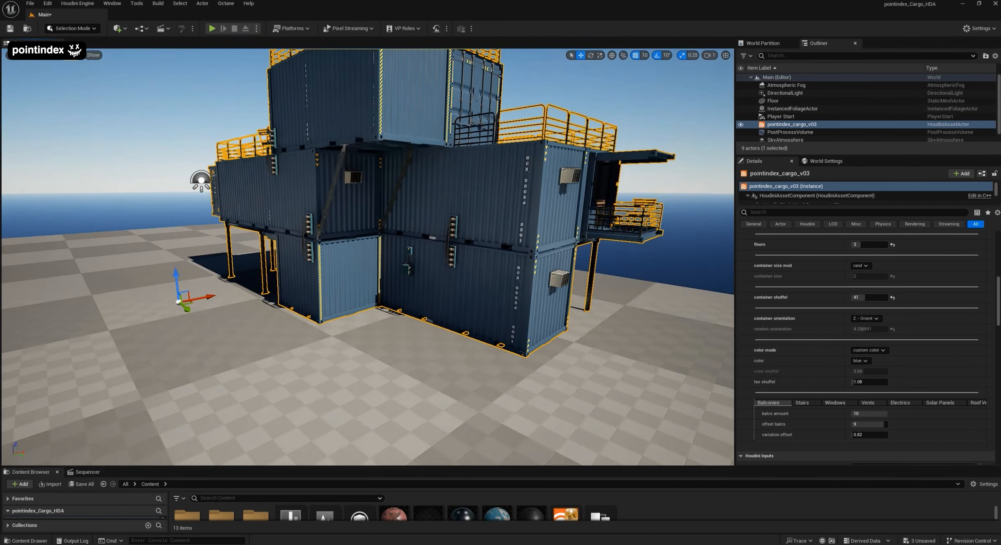
{"action": "right_click_drag", "start_coordinate": [441, 287], "coordinate": [461, 287], "text": "alt"}
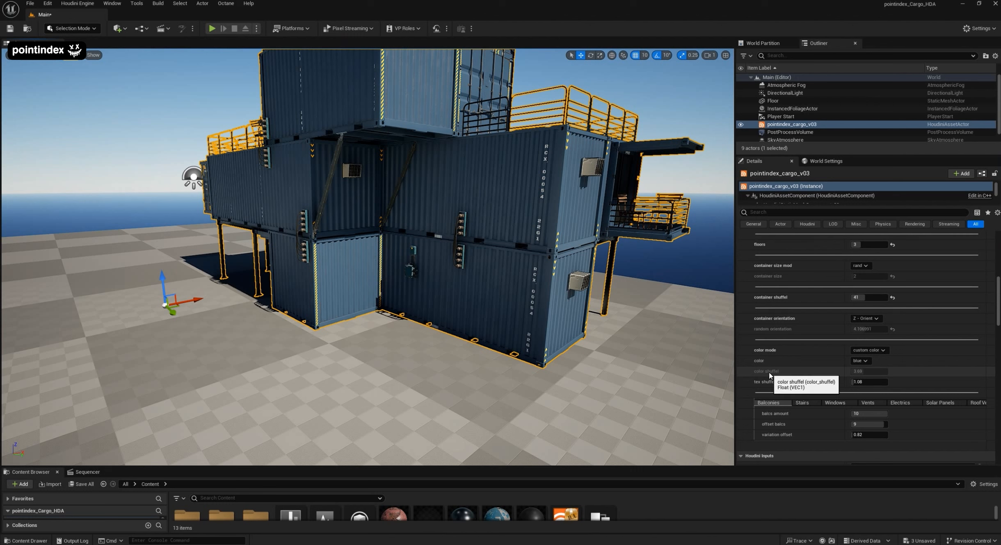
{"action": "left_click", "coordinate": [870, 352]}
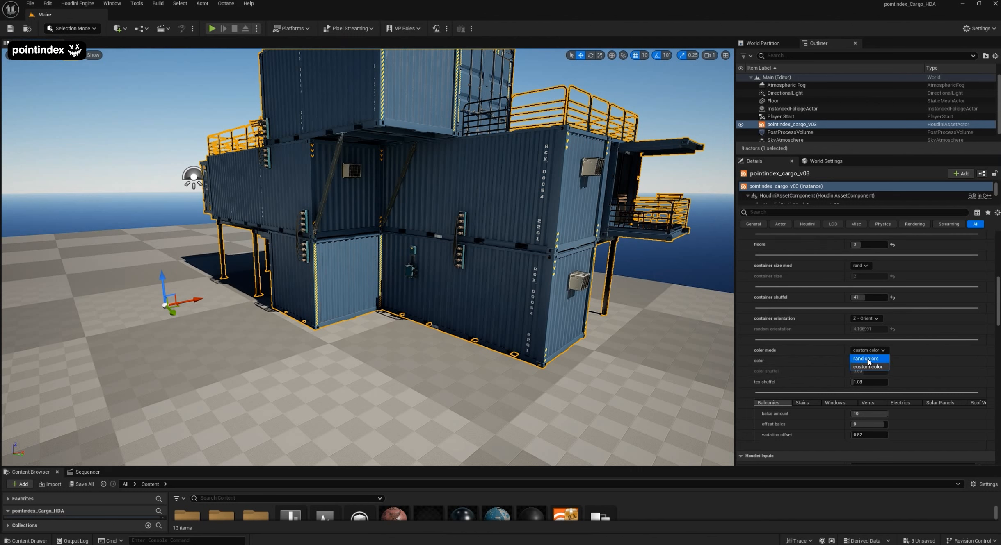
{"action": "left_click", "coordinate": [926, 351]}
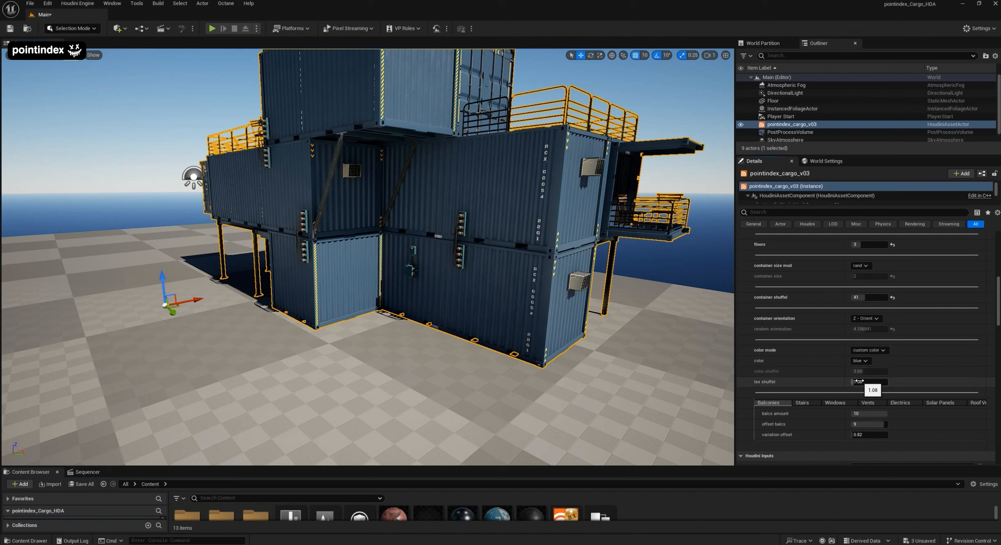
- Try a texture shuffle of about 1.56 on the containers and settle on about 4.65
{"action": "left_click_drag", "start_coordinate": [862, 381], "coordinate": [862, 381]}
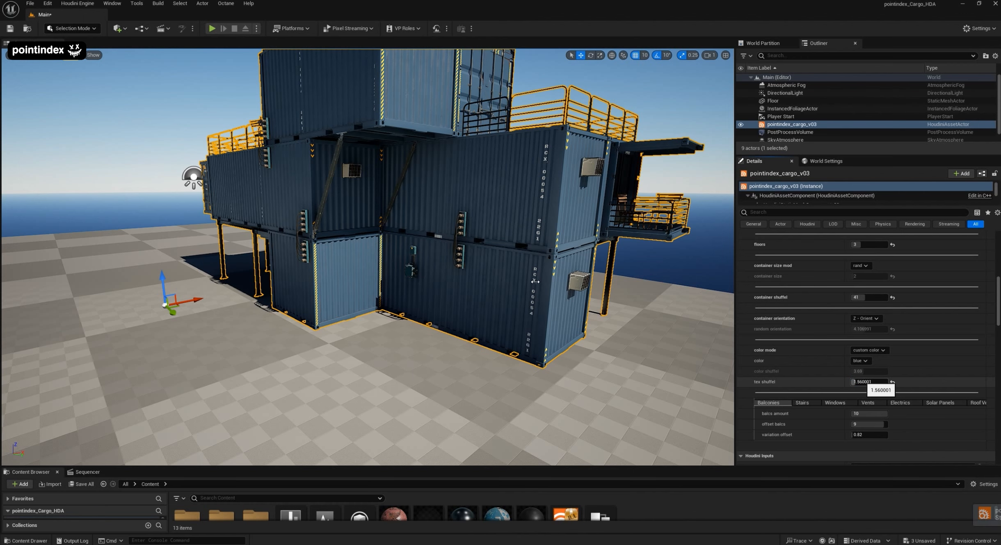
{"action": "left_click_drag", "start_coordinate": [435, 184], "coordinate": [493, 281], "text": "alt"}
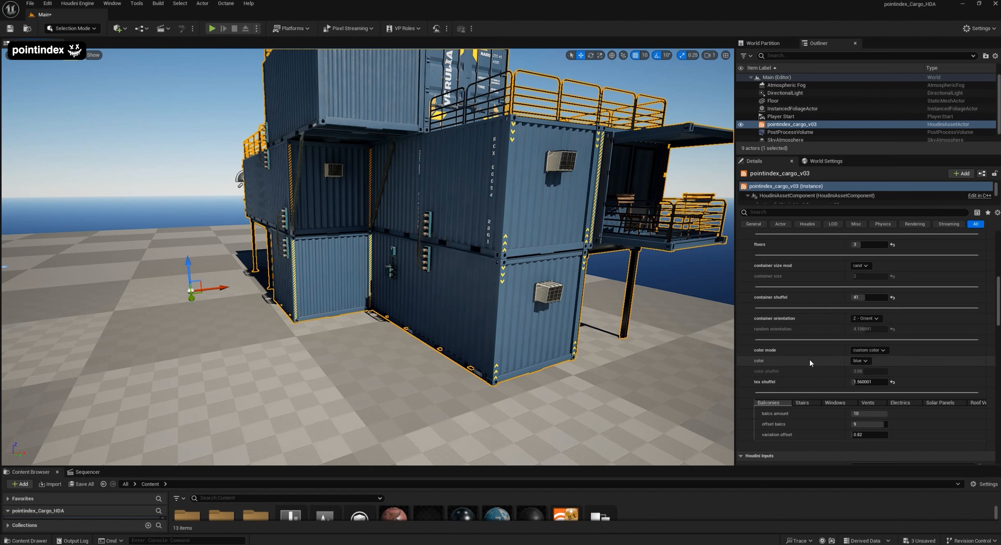
{"action": "left_click_drag", "start_coordinate": [860, 382], "coordinate": [880, 399]}
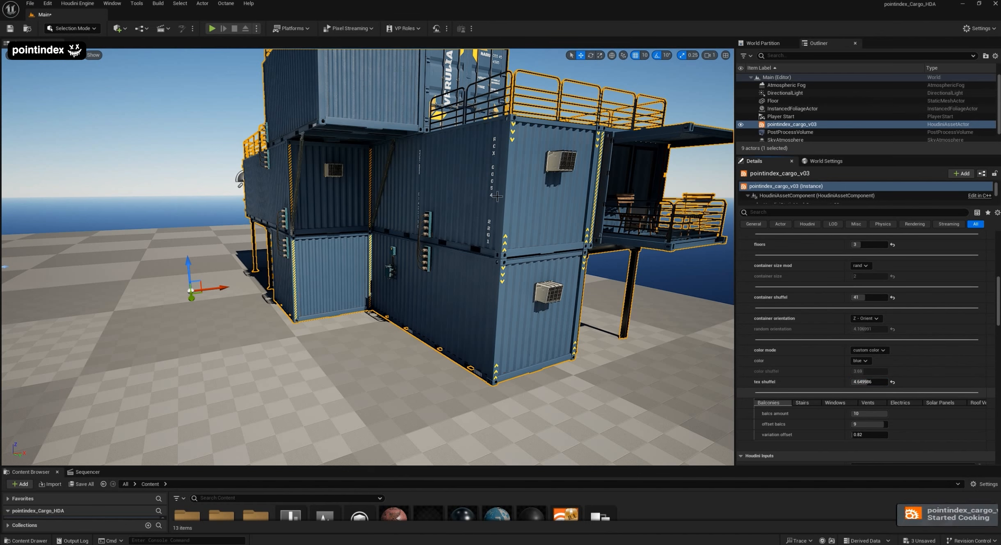
{"action": "left_click_drag", "start_coordinate": [383, 160], "coordinate": [439, 237], "text": "alt"}
{"action": "left_click_drag", "start_coordinate": [360, 286], "coordinate": [328, 222], "text": "alt"}
{"action": "middle_click_drag", "start_coordinate": [369, 222], "coordinate": [349, 243], "text": "alt"}
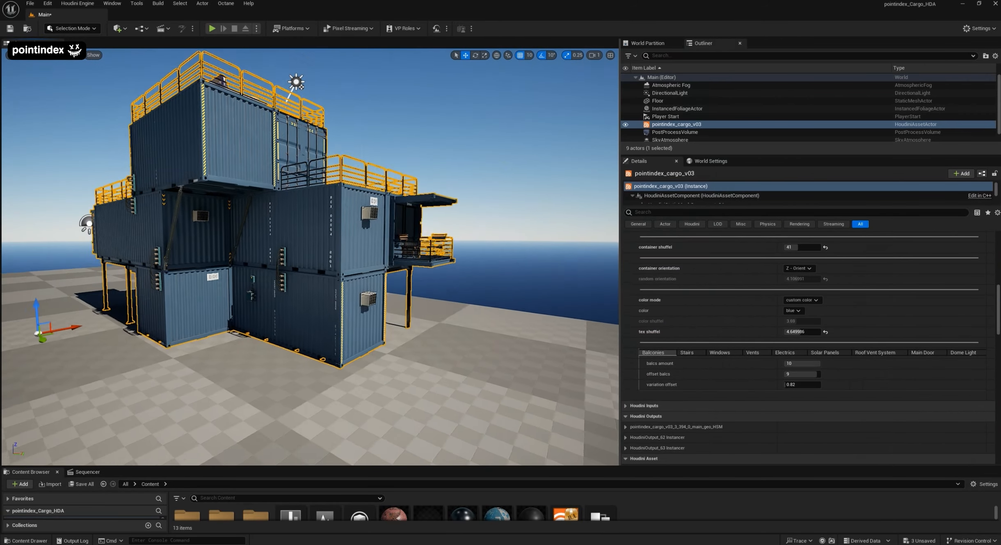
{"action": "left_click_drag", "start_coordinate": [361, 246], "coordinate": [406, 247], "text": "alt"}
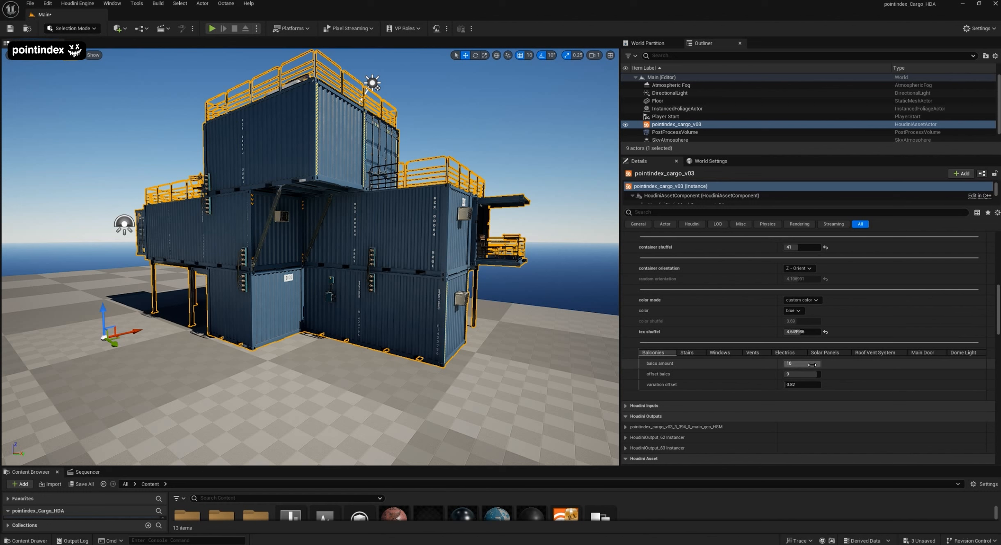
- Reduce the balcony amount to 7 and finally to 0
{"action": "left_click_drag", "start_coordinate": [812, 365], "coordinate": [814, 364]}
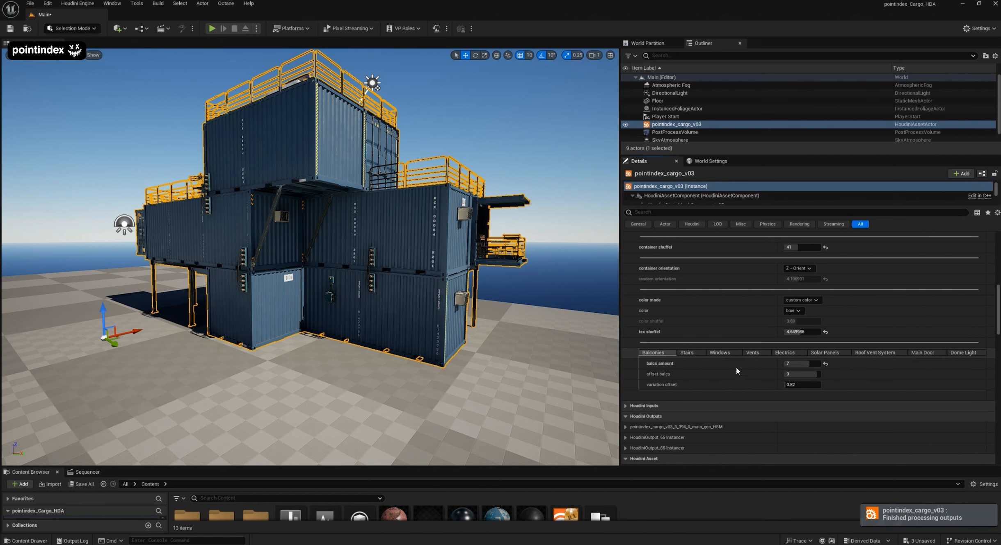
{"action": "left_click", "coordinate": [794, 364]}
{"action": "type", "text": "0"}
{"action": "key", "text": "Return"}
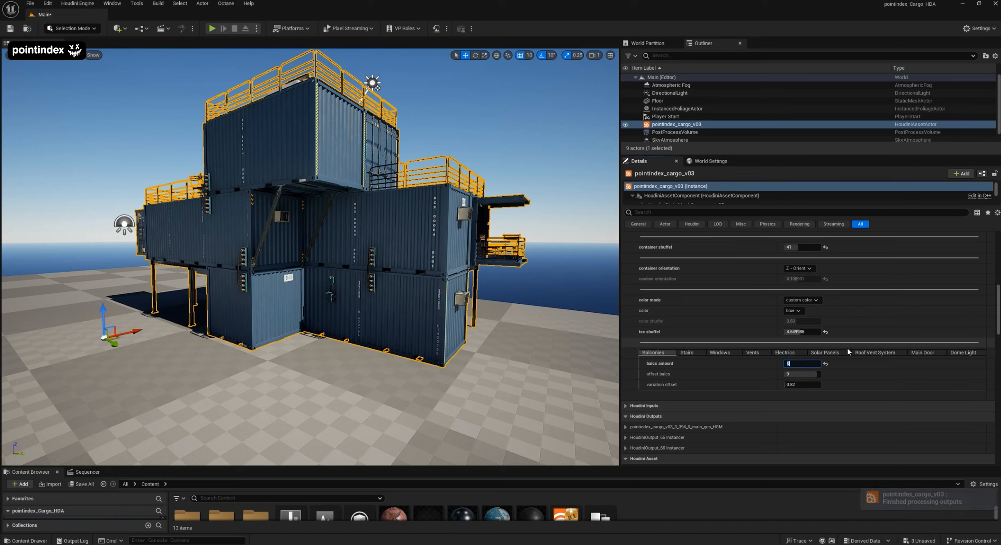
- Restore the balcony amount to 10 and inspect the balcony containers from several sides
{"action": "left_click_drag", "start_coordinate": [469, 217], "coordinate": [746, 232], "text": "alt"}
{"action": "left_click_drag", "start_coordinate": [396, 225], "coordinate": [513, 209], "text": "alt"}
{"action": "right_click_drag", "start_coordinate": [385, 226], "coordinate": [349, 226], "text": "alt"}
{"action": "left_click_drag", "start_coordinate": [384, 226], "coordinate": [379, 237], "text": "alt"}
{"action": "middle_click_drag", "start_coordinate": [384, 226], "coordinate": [433, 229], "text": "alt"}
{"action": "left_click", "coordinate": [800, 364]}
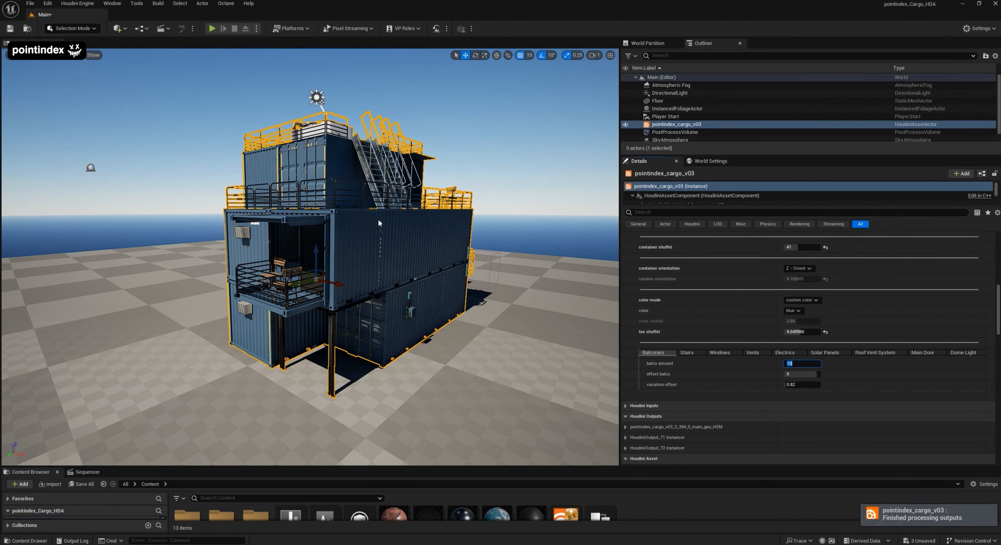
{"action": "left_click_drag", "start_coordinate": [348, 279], "coordinate": [512, 283], "text": "alt"}
{"action": "left_click_drag", "start_coordinate": [177, 235], "coordinate": [361, 238], "text": "alt"}
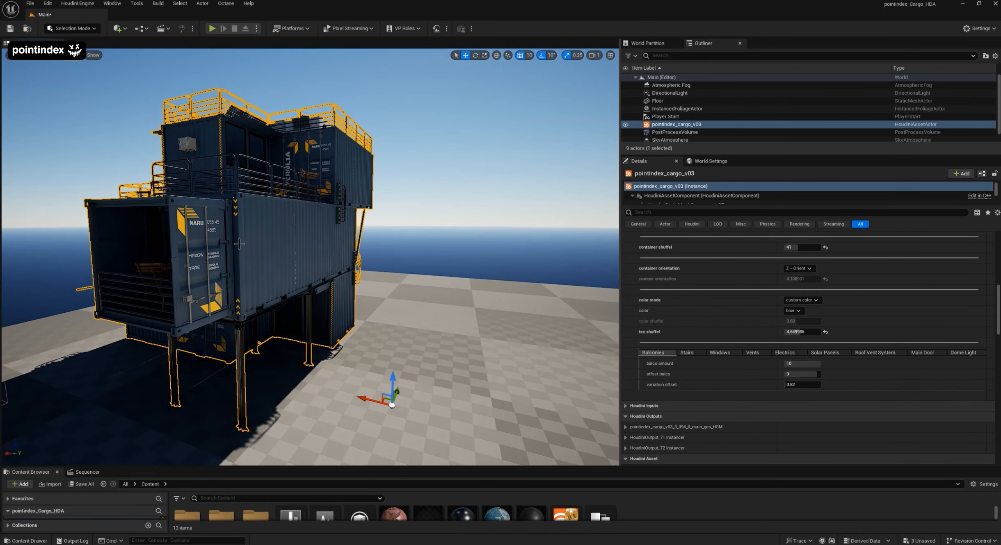
- Try a balcony amount of 0 and settle on 5
{"action": "left_click", "coordinate": [803, 362]}
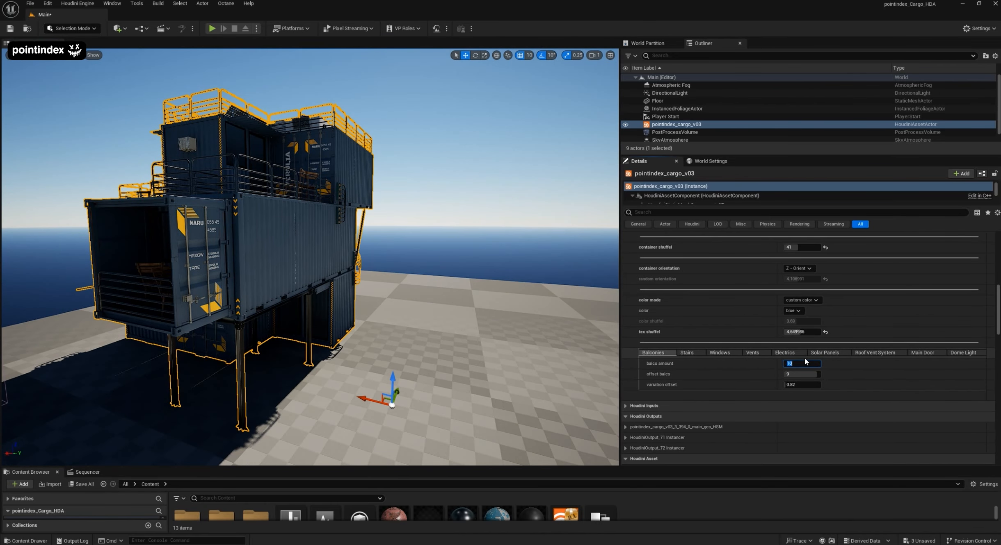
{"action": "type", "text": "0"}
{"action": "key", "text": "Return"}
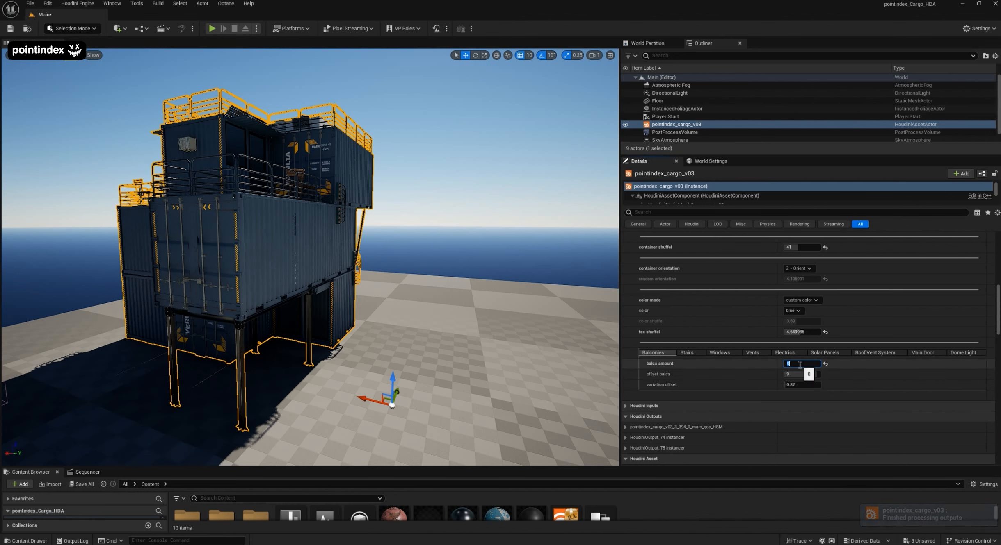
{"action": "type", "text": "5"}
{"action": "key", "text": "Return"}
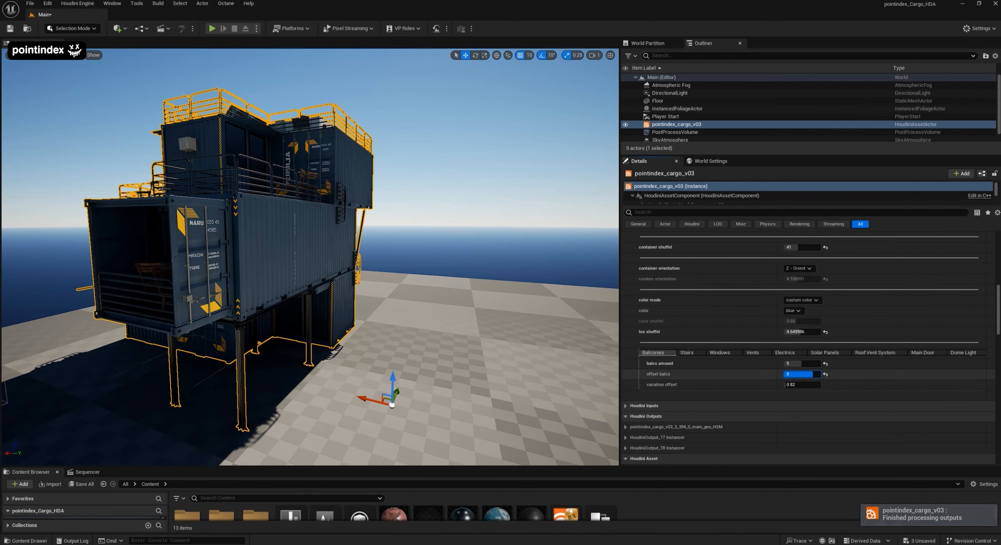
- Try a balcony offset of 2 and settle on 5
{"action": "left_click_drag", "start_coordinate": [789, 374], "coordinate": [800, 374]}
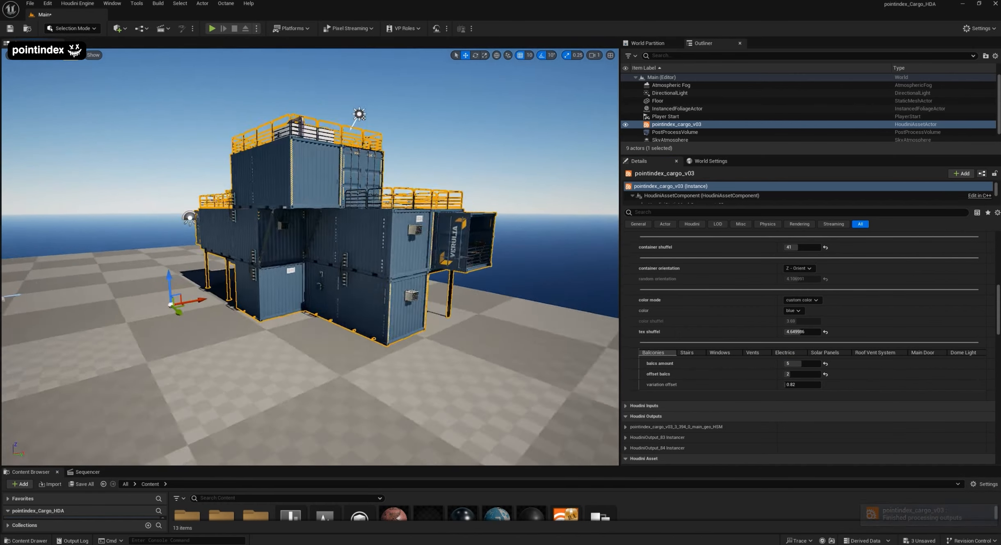
{"action": "right_click_drag", "start_coordinate": [311, 254], "coordinate": [425, 262]}
{"action": "left_click", "coordinate": [788, 374]}
{"action": "type", "text": "3"}
{"action": "key", "text": "Return"}
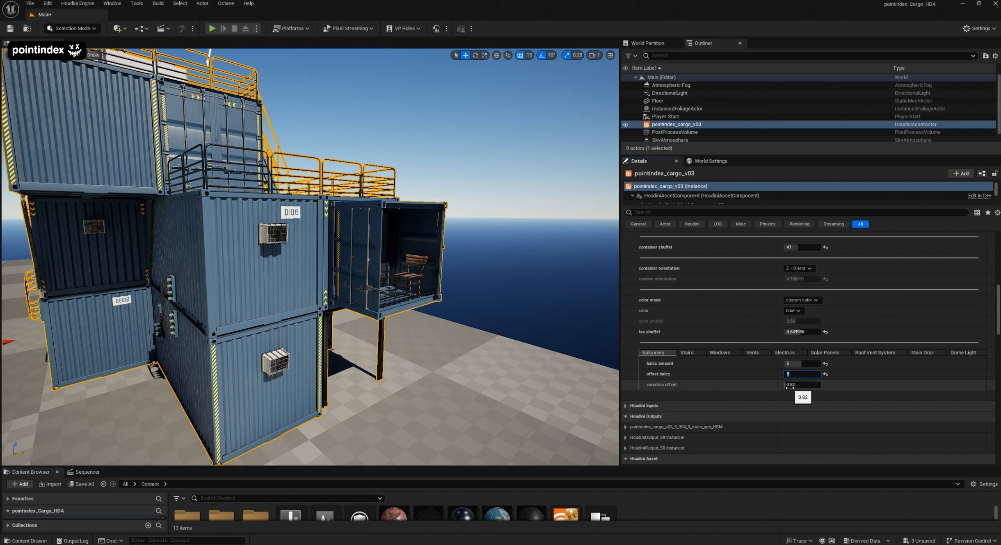
- Try a balcony variation offset of 2.0 and settle on 1.0
{"action": "left_click_drag", "start_coordinate": [789, 388], "coordinate": [816, 387]}
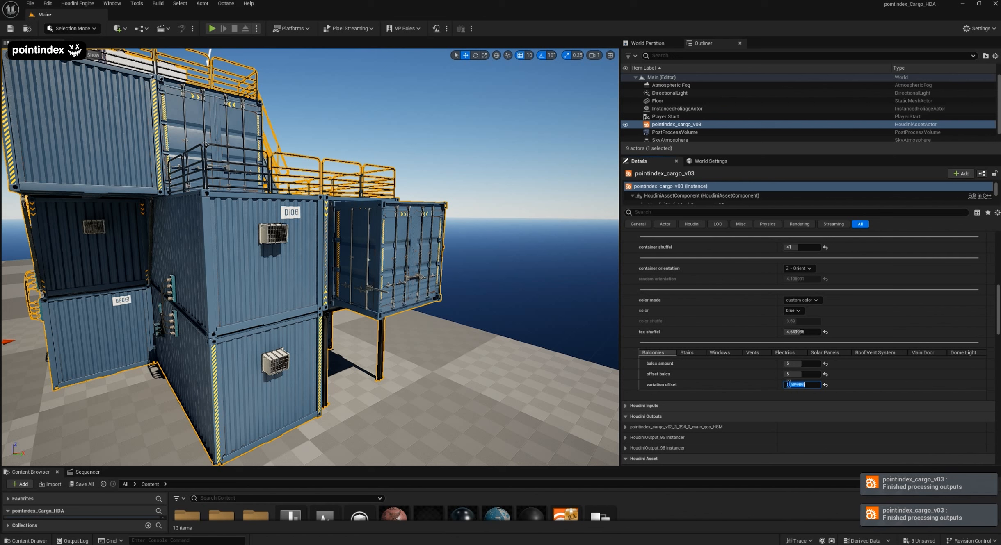
{"action": "type", "text": "2"}
{"action": "key", "text": "Return"}
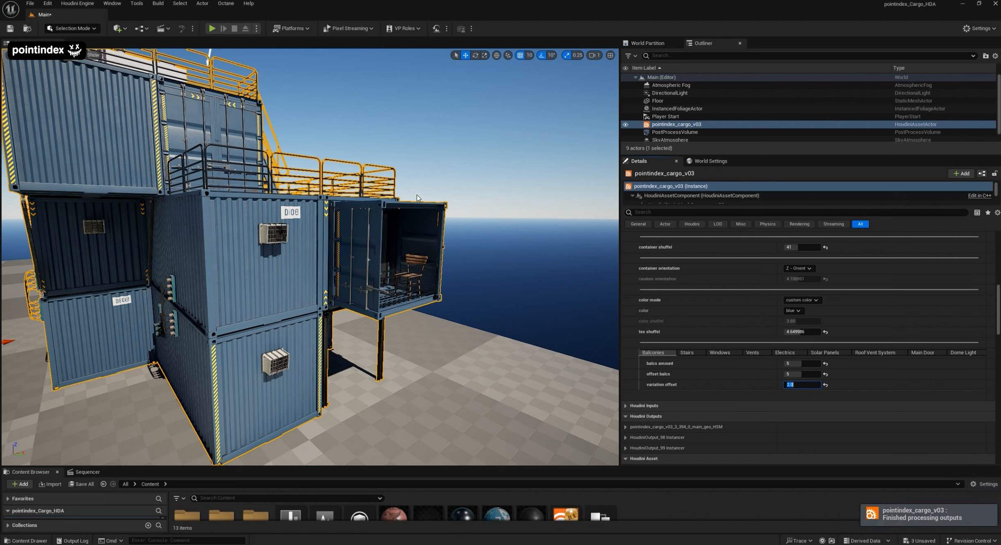
{"action": "type", "text": "1"}
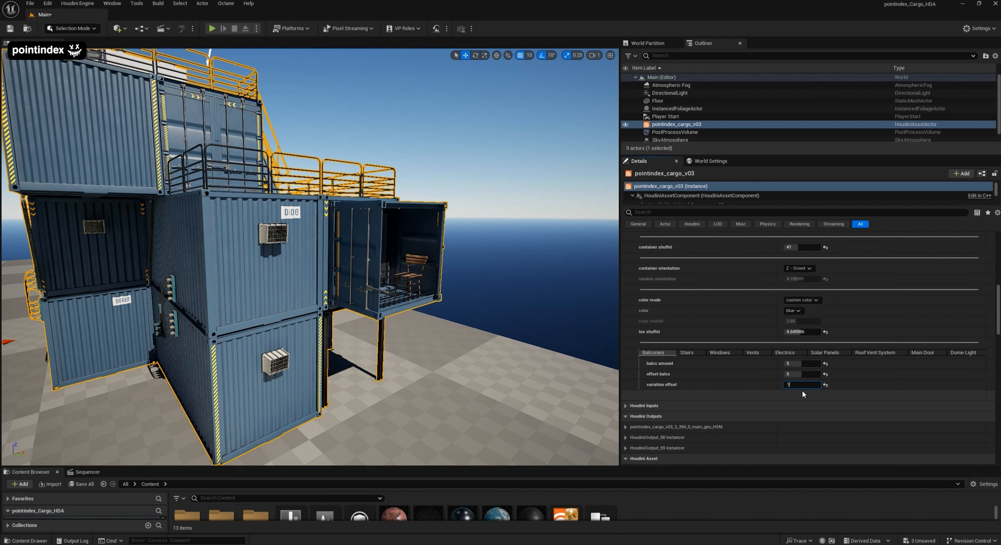
{"action": "key", "text": "Return"}
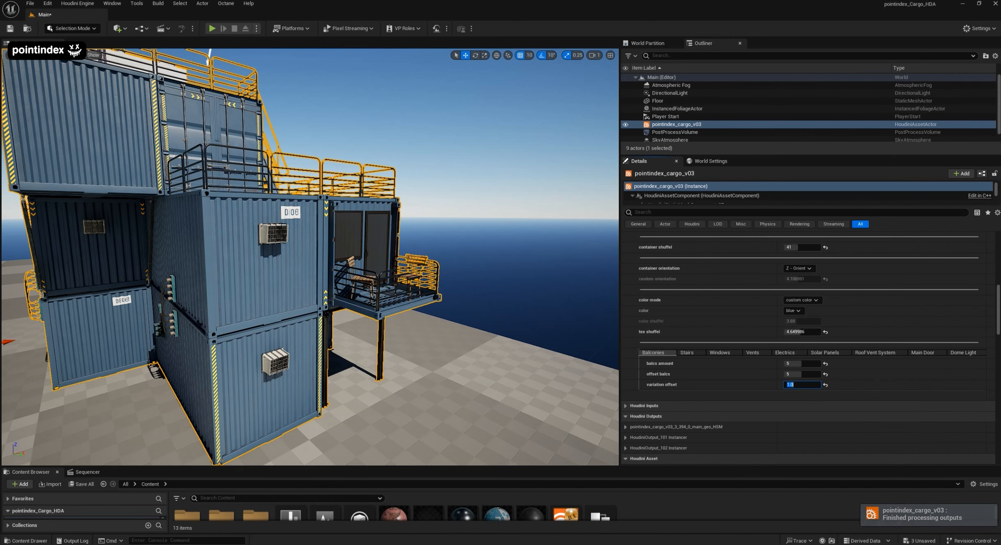
- Open the Stairs parameters and examine the building from all sides for ground stairs and upper stairs
{"action": "left_click_drag", "start_coordinate": [351, 235], "coordinate": [375, 230], "text": "alt"}
{"action": "middle_click_drag", "start_coordinate": [287, 246], "coordinate": [383, 248], "text": "alt"}
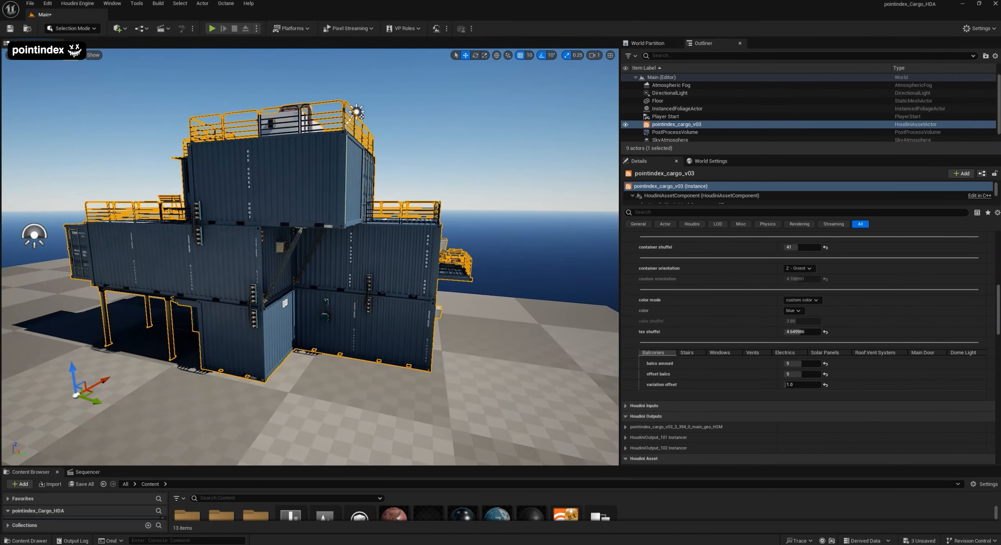
{"action": "left_click_drag", "start_coordinate": [383, 287], "coordinate": [574, 283], "text": "alt"}
{"action": "left_click_drag", "start_coordinate": [287, 246], "coordinate": [521, 279], "text": "alt"}
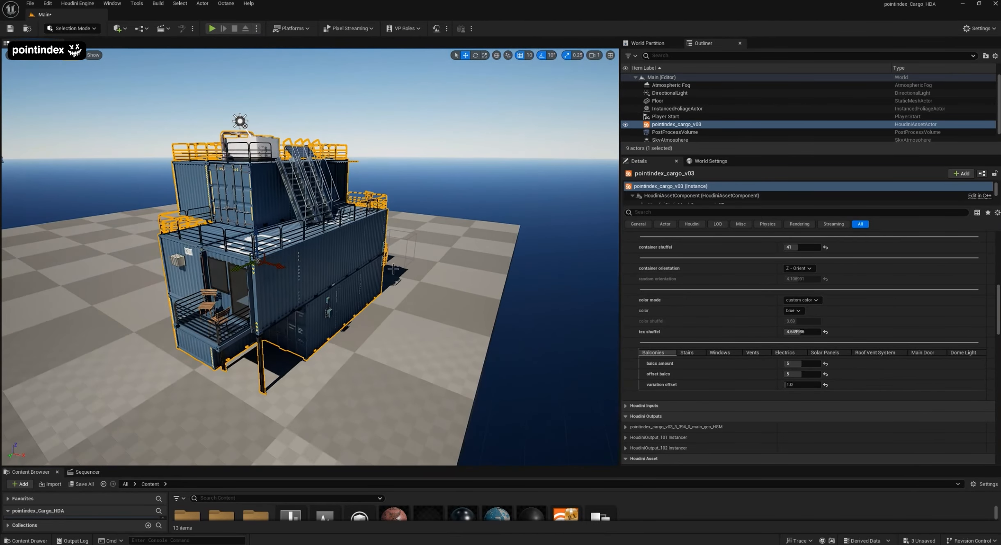
{"action": "left_click", "coordinate": [687, 353]}
{"action": "left_click_drag", "start_coordinate": [225, 304], "coordinate": [615, 254], "text": "alt"}
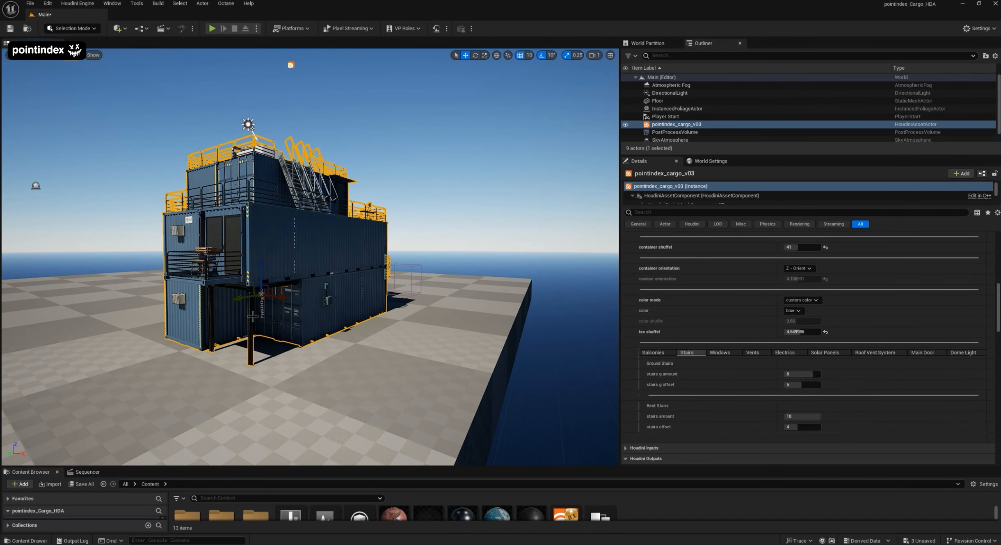
{"action": "scroll", "coordinate": [211, 295], "scroll_direction": "up", "scroll_amount": 3}
{"action": "left_click_drag", "start_coordinate": [211, 295], "coordinate": [342, 316], "text": "alt"}
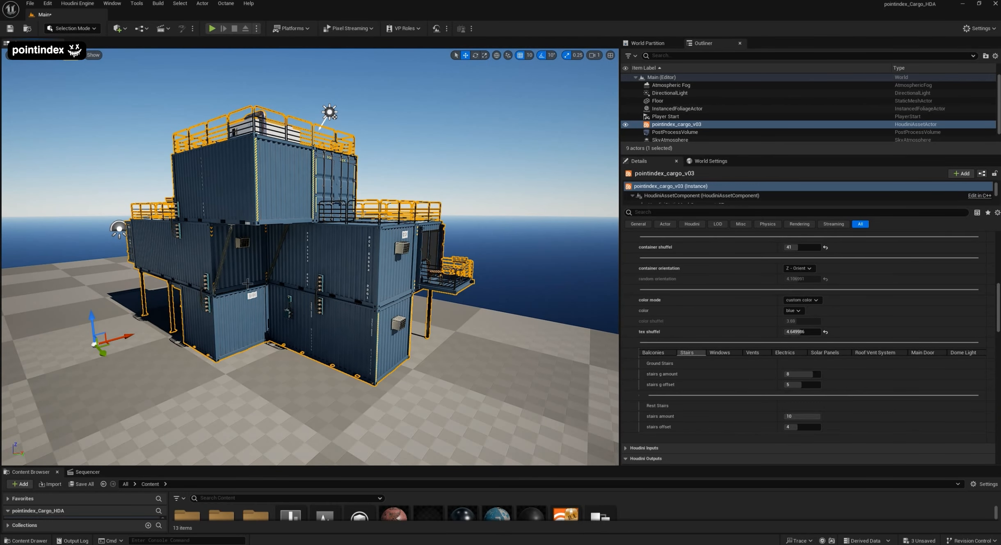
{"action": "mouse_move", "coordinate": [385, 310]}
{"action": "left_mouse_down", "text": "alt"}
{"action": "mouse_move", "coordinate": [213, 353]}
{"action": "mouse_move", "coordinate": [394, 304]}
{"action": "left_mouse_up", "text": "alt"}
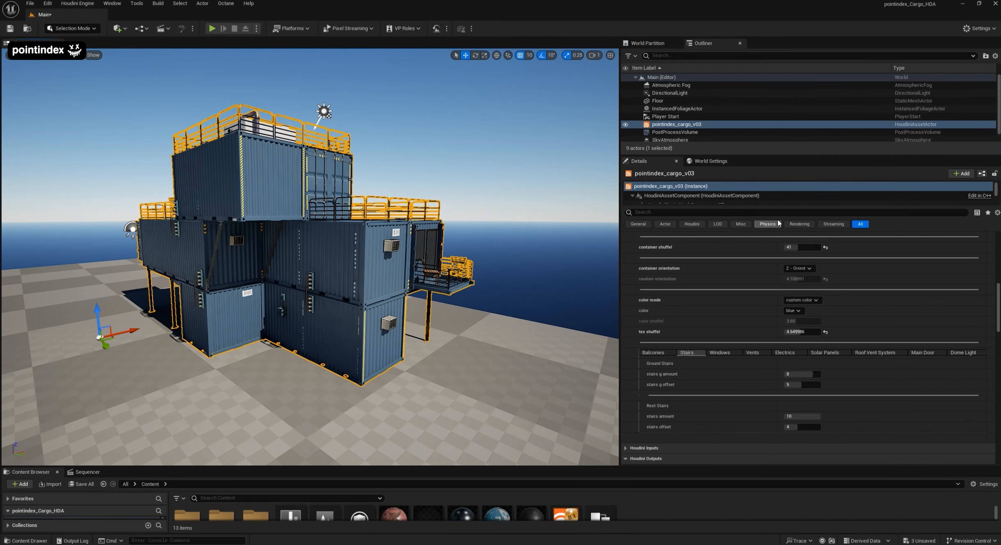
{"action": "left_click_drag", "start_coordinate": [778, 208], "coordinate": [778, 274]}
{"action": "left_click_drag", "start_coordinate": [275, 306], "coordinate": [443, 271], "text": "alt"}
{"action": "right_click_drag", "start_coordinate": [442, 271], "coordinate": [529, 260], "text": "alt"}
{"action": "key", "text": "f"}
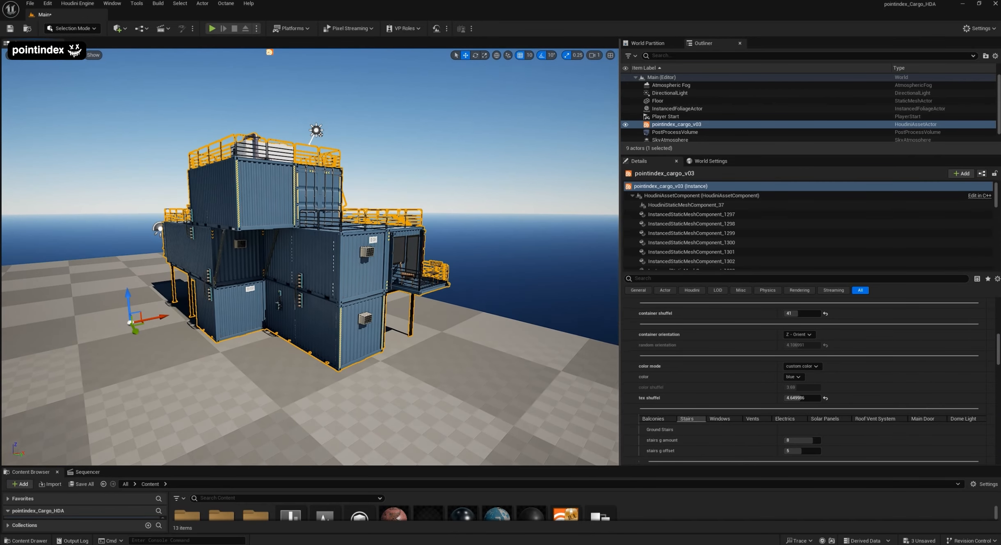
- Set the container shuffle to about 88 and inspect the ground stairs of the new layout
{"action": "left_click", "coordinate": [684, 125]}
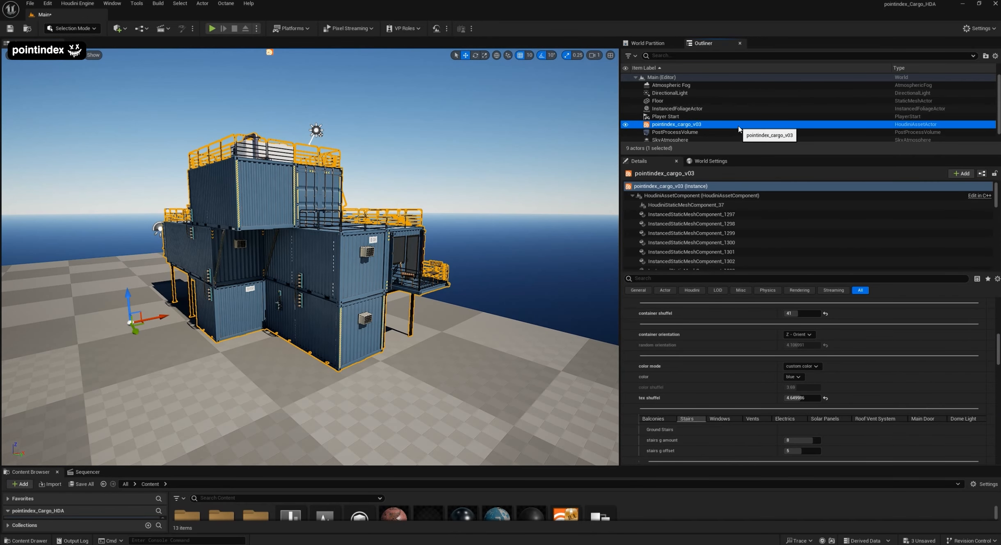
{"action": "scroll", "coordinate": [758, 367], "scroll_direction": "up", "scroll_amount": 4}
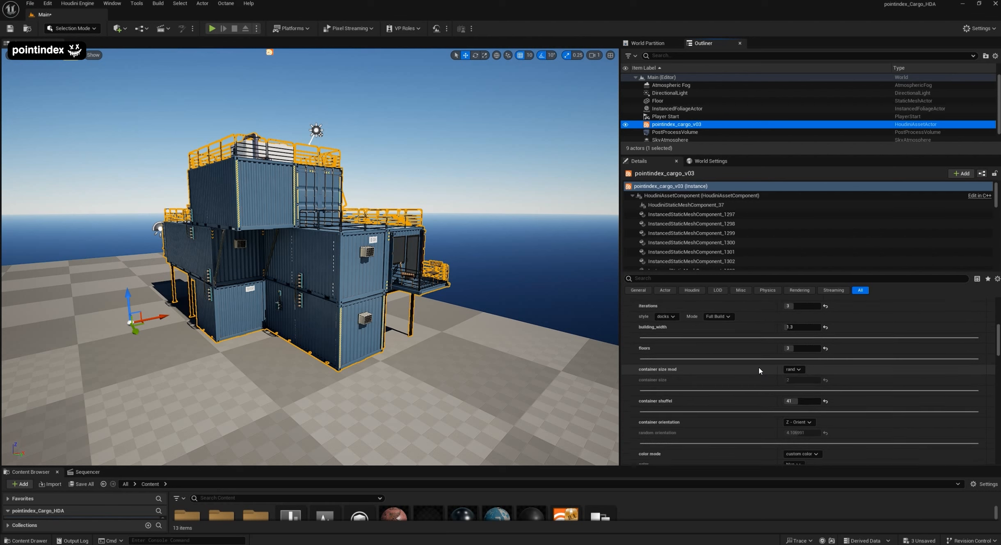
{"action": "left_click_drag", "start_coordinate": [798, 401], "coordinate": [816, 402]}
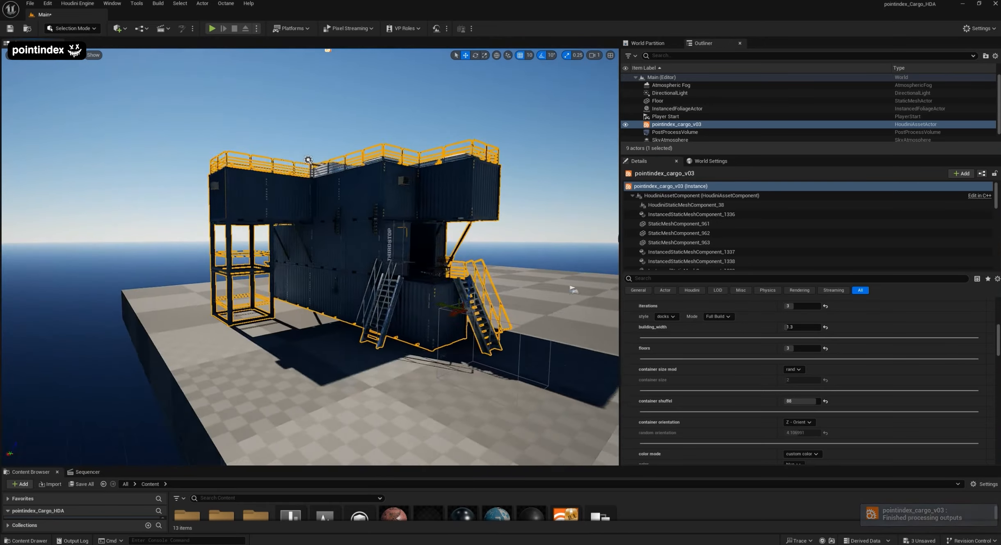
{"action": "left_click_drag", "start_coordinate": [282, 292], "coordinate": [404, 335], "text": "alt"}
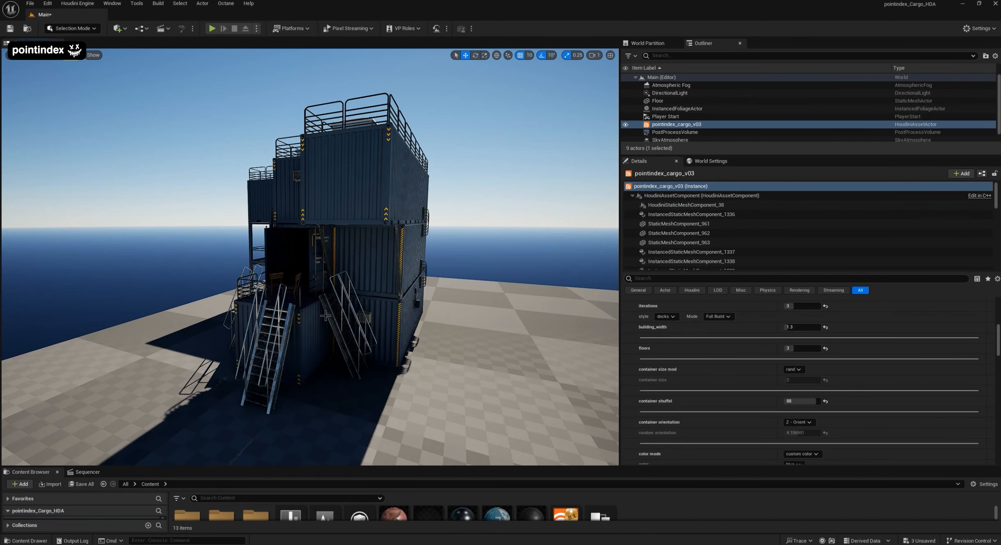
{"action": "left_click_drag", "start_coordinate": [315, 316], "coordinate": [363, 320], "text": "alt"}
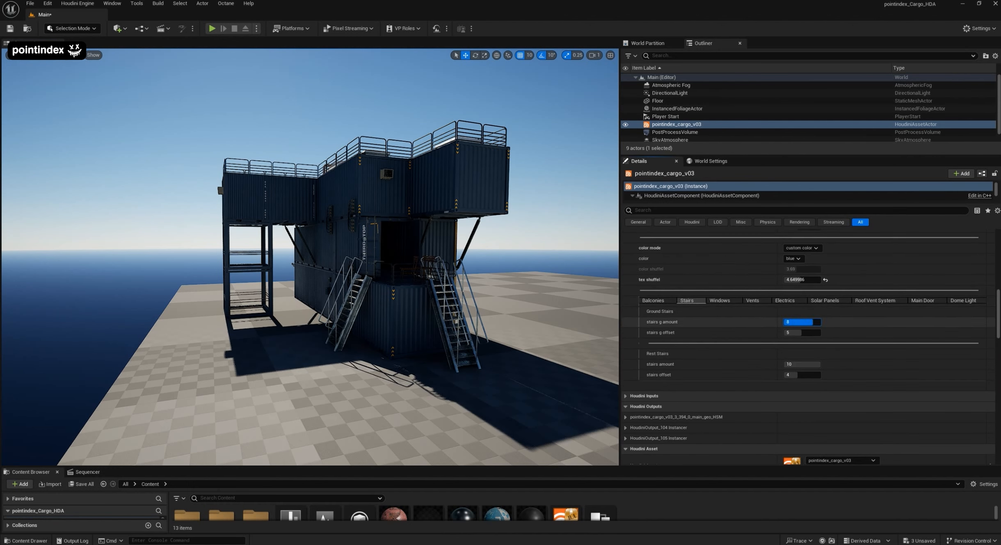
- Set the ground stairs amount to 4 and the ground stairs offset to 2, and inspect the stairs
{"action": "left_click_drag", "start_coordinate": [805, 322], "coordinate": [796, 321]}
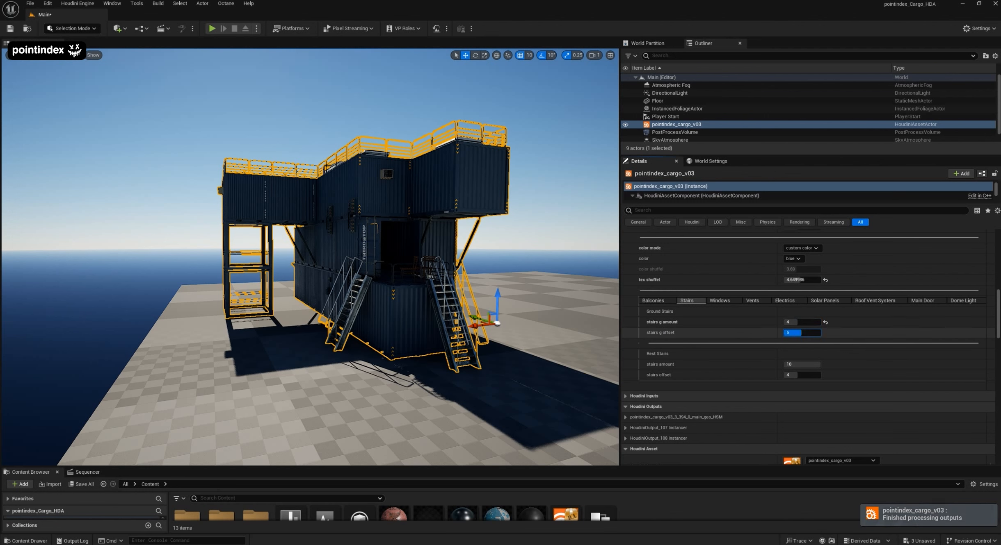
{"action": "left_click_drag", "start_coordinate": [798, 332], "coordinate": [801, 333]}
{"action": "left_click", "coordinate": [819, 332]}
{"action": "type", "text": "2"}
{"action": "key", "text": "Return"}
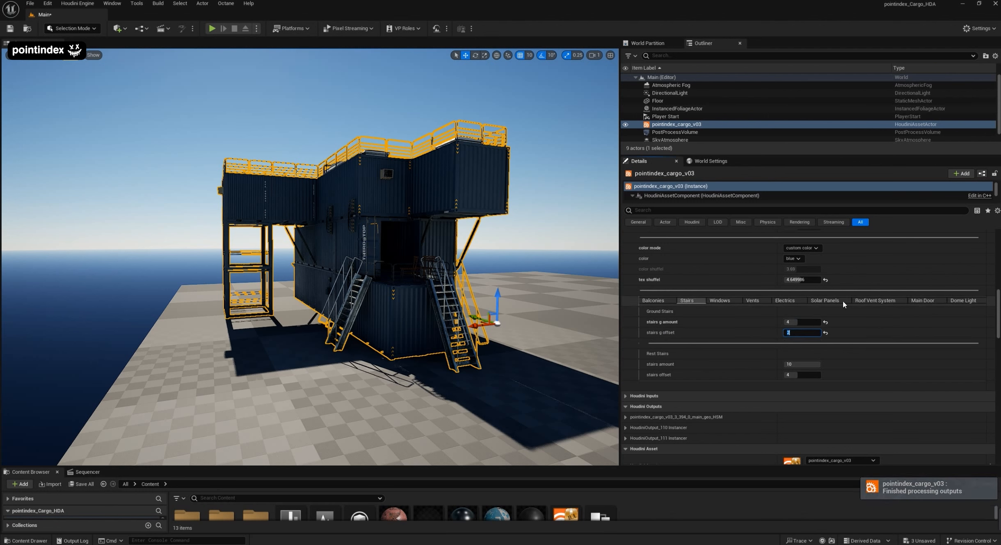
{"action": "left_click_drag", "start_coordinate": [386, 282], "coordinate": [353, 283], "text": "alt"}
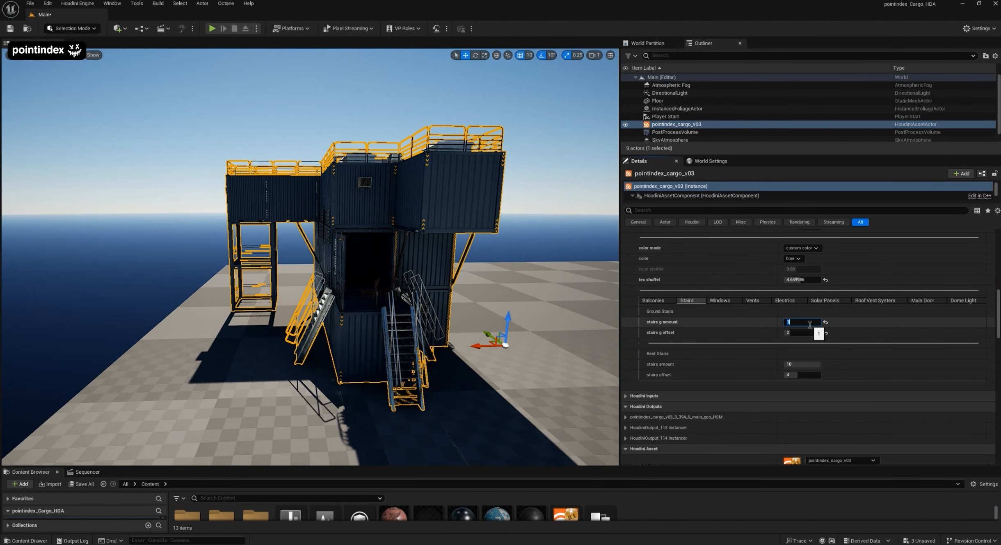
- Set the ground stairs amount to 1 with an offset of 3 and inspect the building from several sides
{"action": "left_click_drag", "start_coordinate": [364, 301], "coordinate": [414, 300], "text": "alt"}
{"action": "left_click_drag", "start_coordinate": [796, 333], "coordinate": [801, 334]}
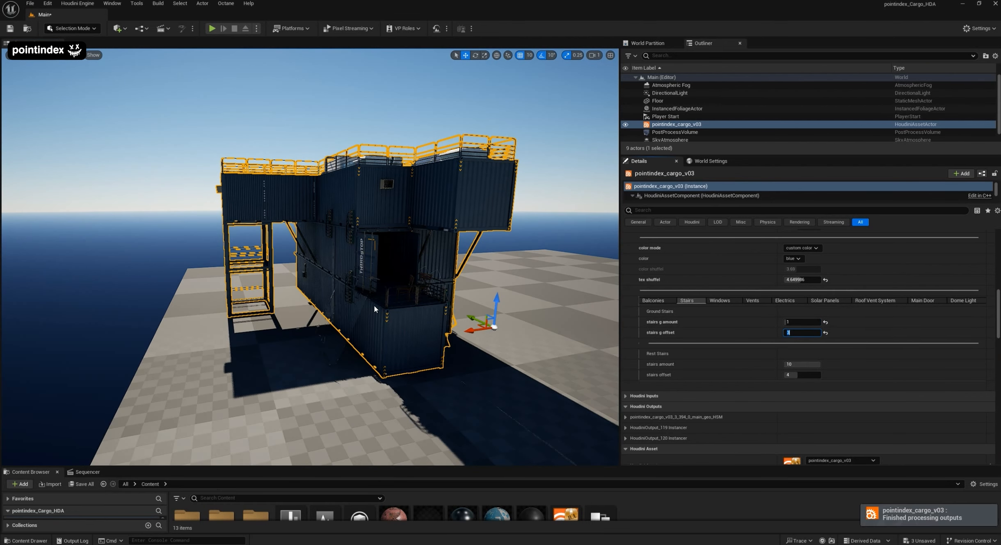
{"action": "left_click_drag", "start_coordinate": [412, 305], "coordinate": [300, 300], "text": "alt"}
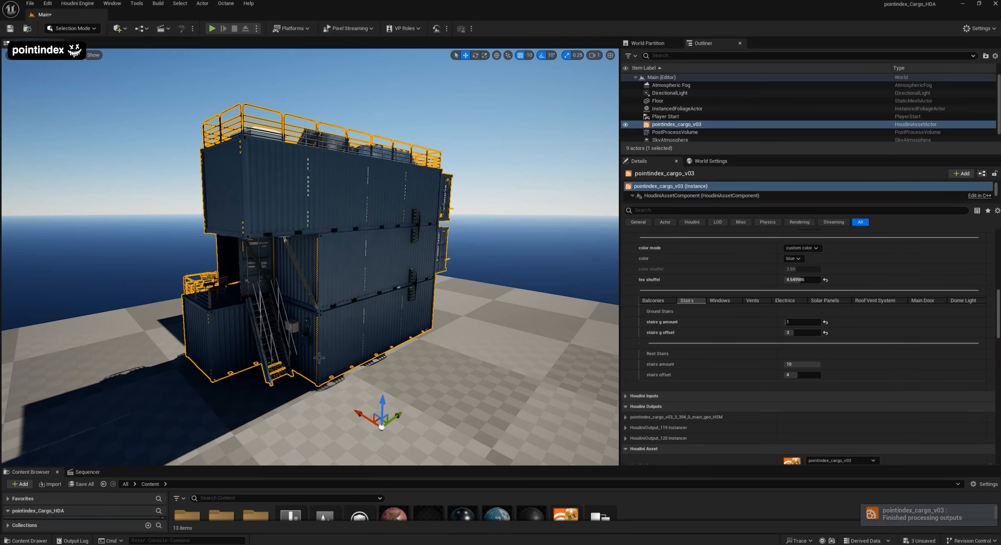
{"action": "left_click_drag", "start_coordinate": [294, 233], "coordinate": [492, 246], "text": "alt"}
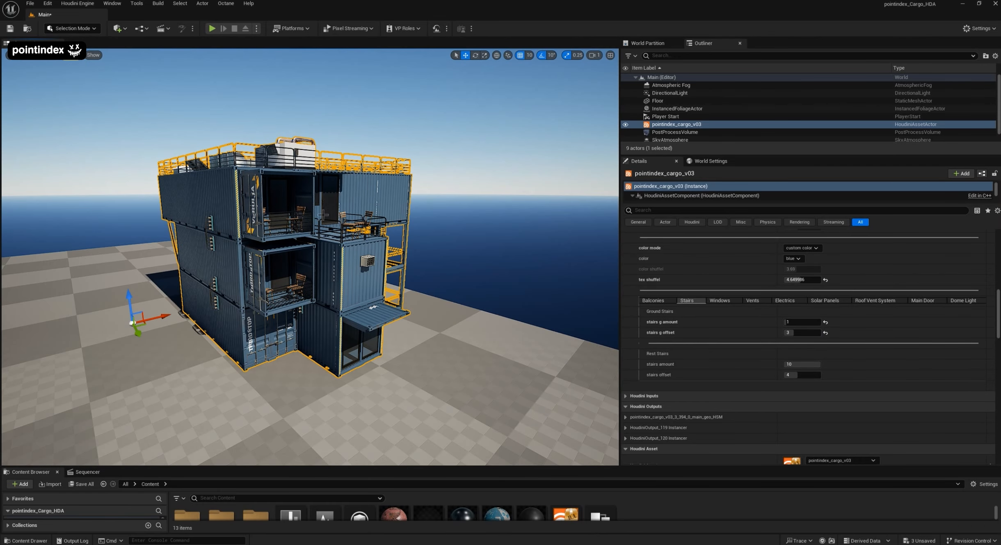
{"action": "left_click_drag", "start_coordinate": [285, 172], "coordinate": [343, 152], "text": "alt"}
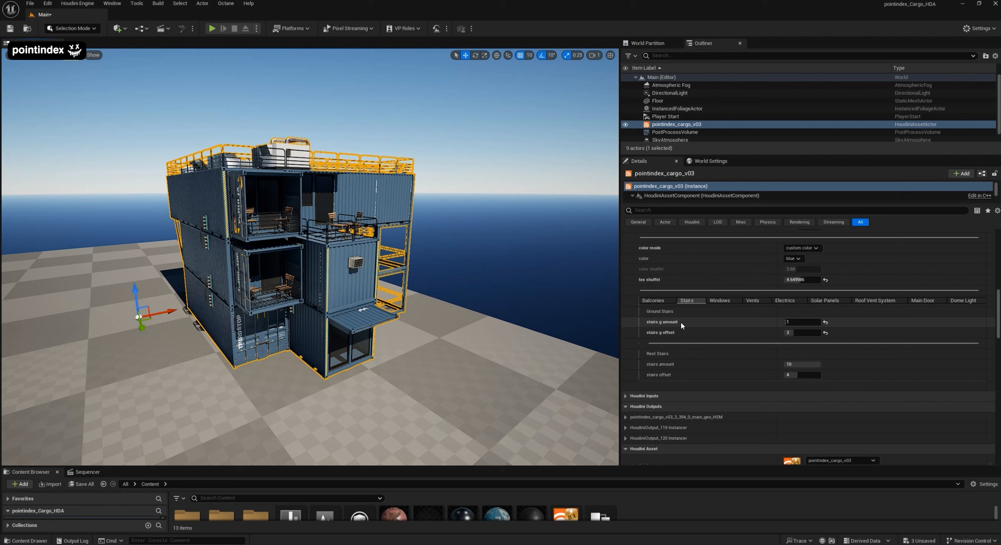
- Set the windows amount to 1.0 in the Windows parameters and inspect the facades
{"action": "left_click", "coordinate": [719, 300]}
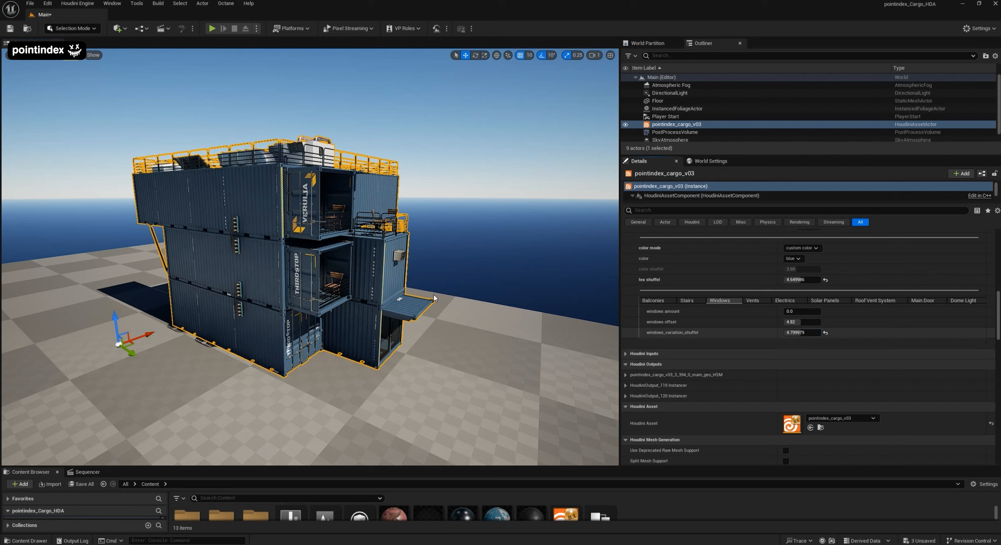
{"action": "left_click_drag", "start_coordinate": [786, 310], "coordinate": [793, 310]}
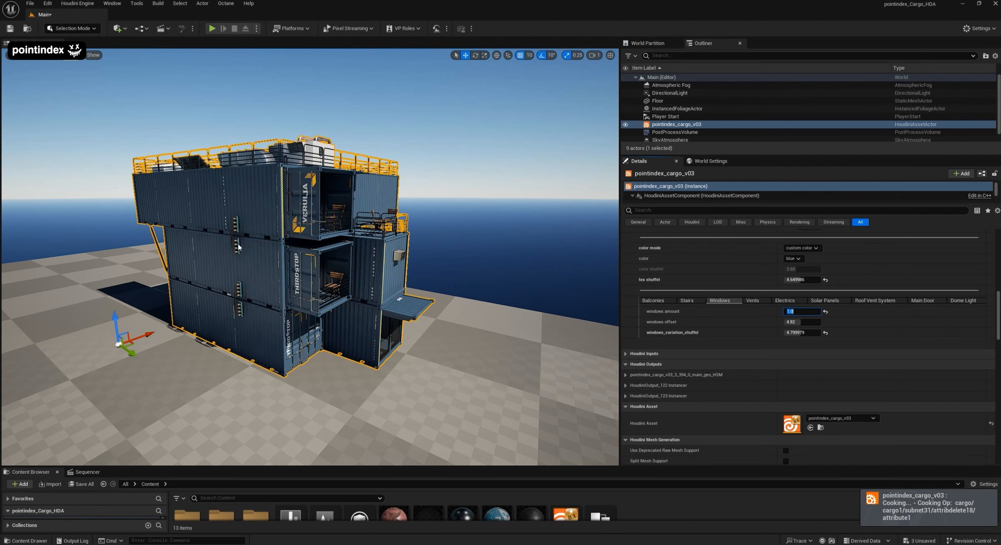
{"action": "left_click_drag", "start_coordinate": [287, 254], "coordinate": [427, 246], "text": "alt"}
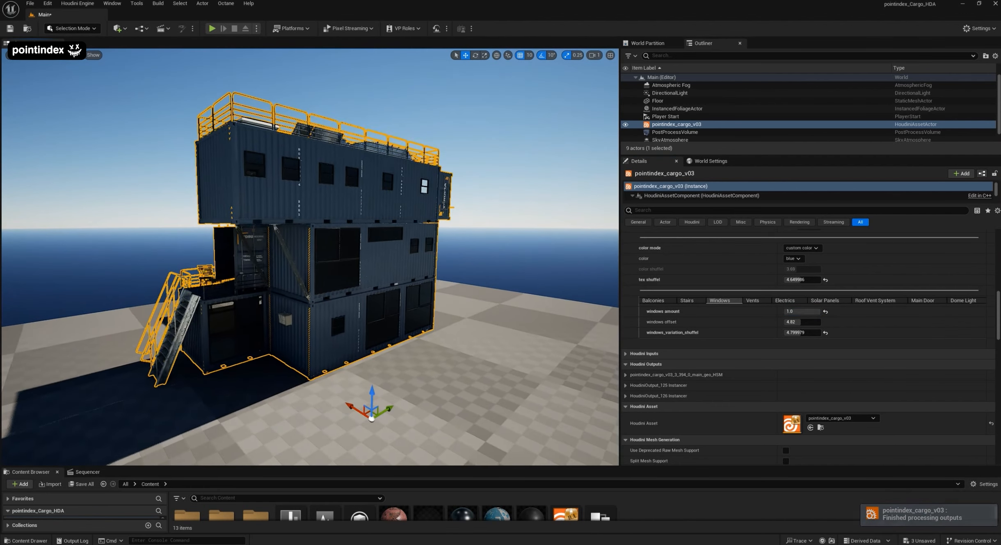
- Set the windows variation shuffle to 5.0 and the windows offset to about 1.39
{"action": "scroll", "coordinate": [309, 257], "scroll_direction": "up", "scroll_amount": 3}
{"action": "left_click_drag", "start_coordinate": [310, 257], "coordinate": [263, 257], "text": "alt"}
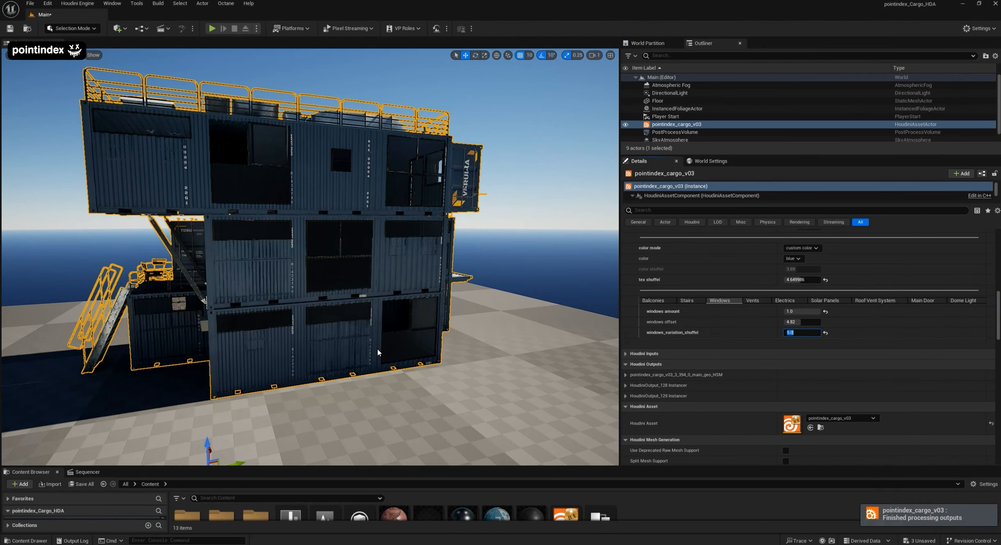
{"action": "left_click_drag", "start_coordinate": [418, 306], "coordinate": [265, 304], "text": "alt"}
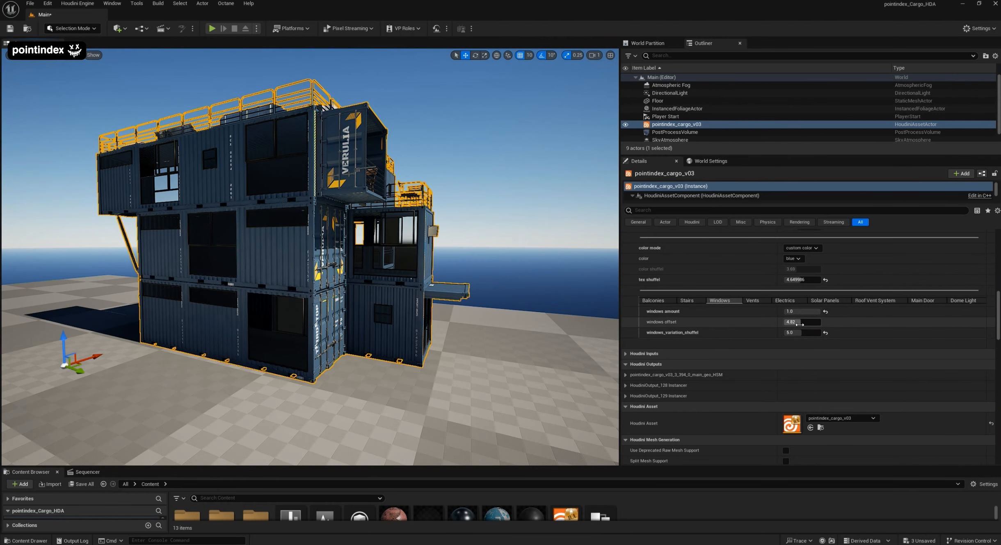
{"action": "left_click_drag", "start_coordinate": [802, 322], "coordinate": [792, 322]}
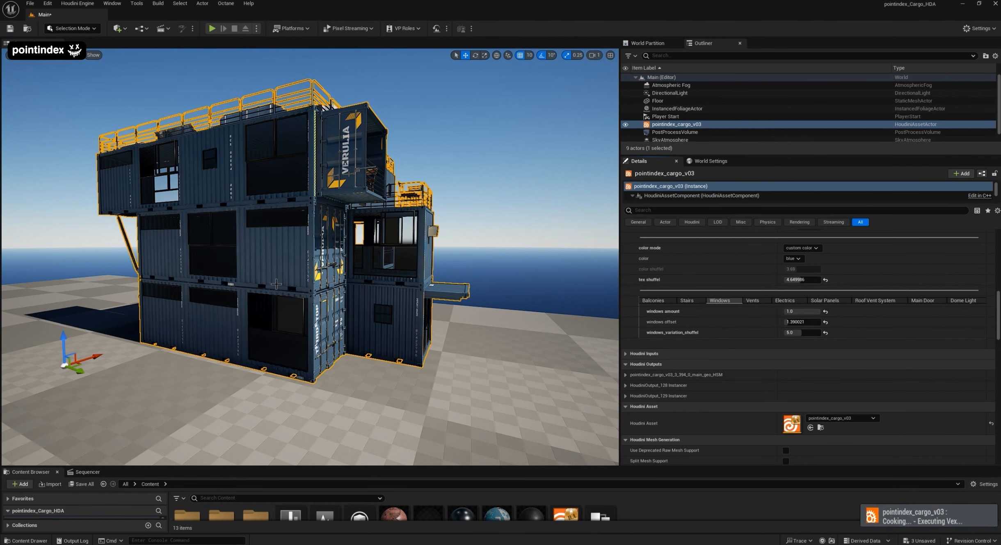
{"action": "left_click", "coordinate": [796, 322]}
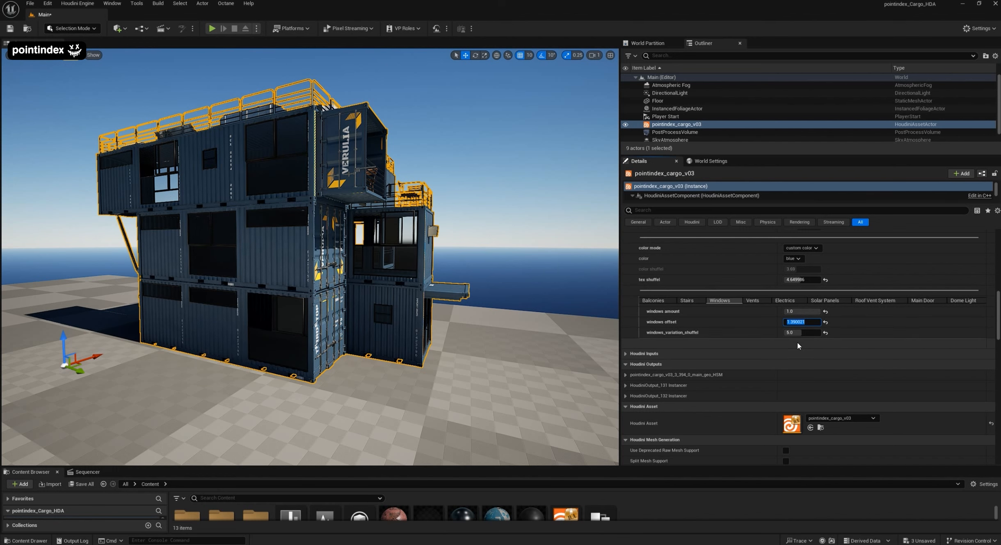
- Try a vents amount of 0 and settle on 3, inspecting the facades
{"action": "left_click", "coordinate": [758, 304]}
{"action": "left_click_drag", "start_coordinate": [370, 277], "coordinate": [258, 272], "text": "alt"}
{"action": "left_click_drag", "start_coordinate": [336, 223], "coordinate": [402, 242], "text": "alt"}
{"action": "left_click", "coordinate": [805, 313]}
{"action": "type", "text": "0"}
{"action": "key", "text": "Return"}
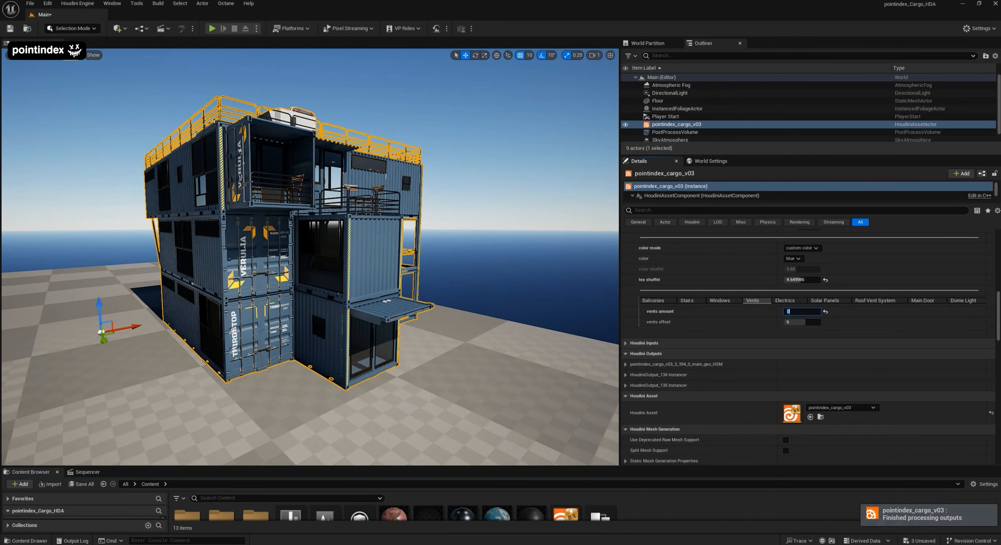
{"action": "left_click_drag", "start_coordinate": [386, 301], "coordinate": [263, 326], "text": "alt"}
{"action": "left_click_drag", "start_coordinate": [369, 287], "coordinate": [300, 283], "text": "alt"}
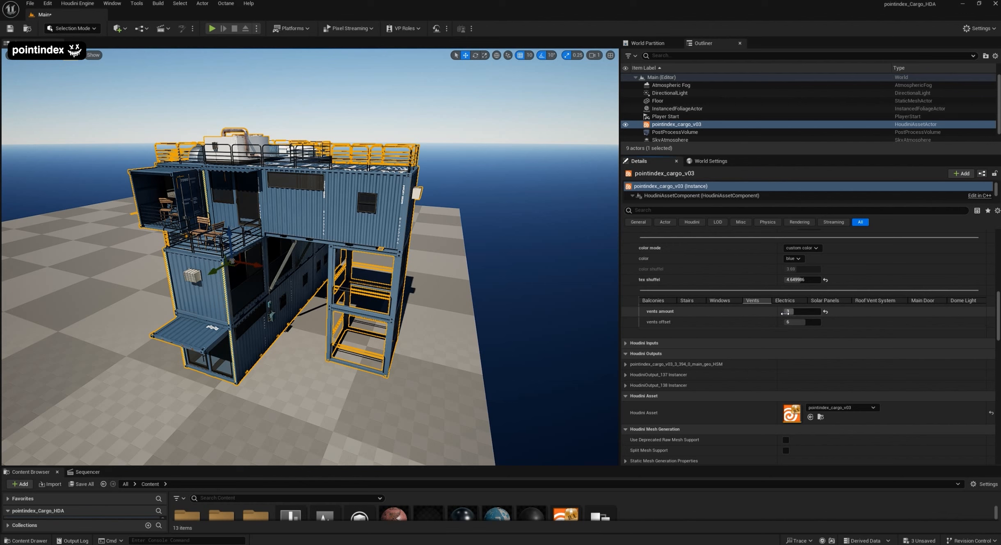
{"action": "left_click_drag", "start_coordinate": [397, 227], "coordinate": [345, 225], "text": "alt"}
{"action": "middle_click_drag", "start_coordinate": [410, 226], "coordinate": [455, 227], "text": "alt"}
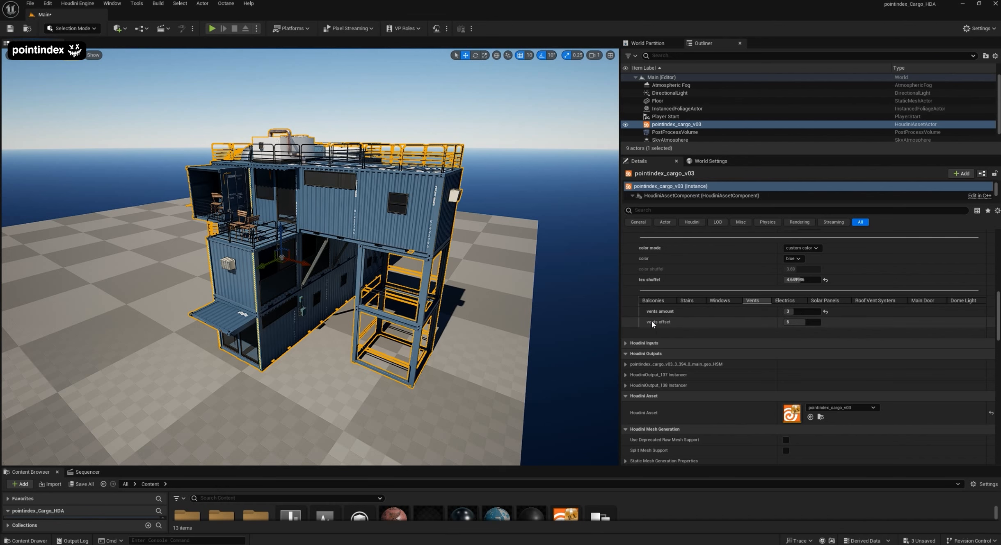
- Open the Electrics parameters and examine the electric boxes on the ground-floor container wall
{"action": "left_click", "coordinate": [791, 301]}
{"action": "left_click_drag", "start_coordinate": [325, 274], "coordinate": [297, 308], "text": "alt"}
{"action": "scroll", "coordinate": [278, 296], "scroll_direction": "up", "scroll_amount": 8}
{"action": "middle_click_drag", "start_coordinate": [263, 312], "coordinate": [216, 398]}
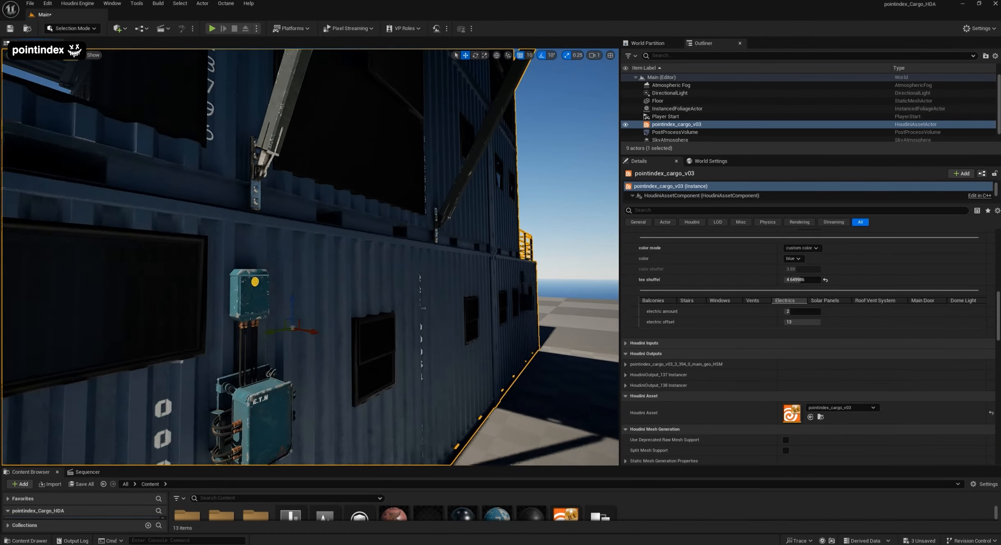
{"action": "scroll", "coordinate": [382, 282], "scroll_direction": "down", "scroll_amount": 10}
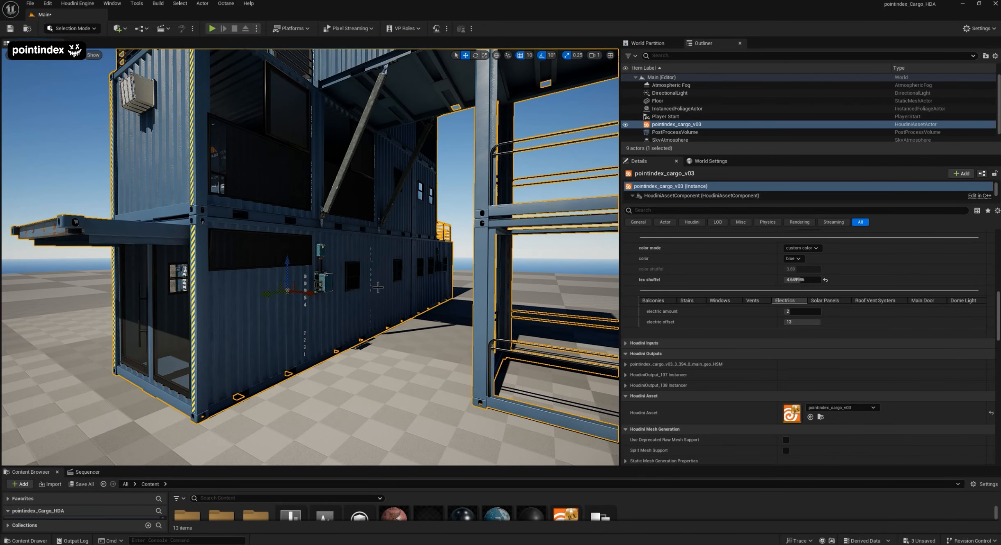
{"action": "left_click_drag", "start_coordinate": [388, 291], "coordinate": [390, 320], "text": "alt"}
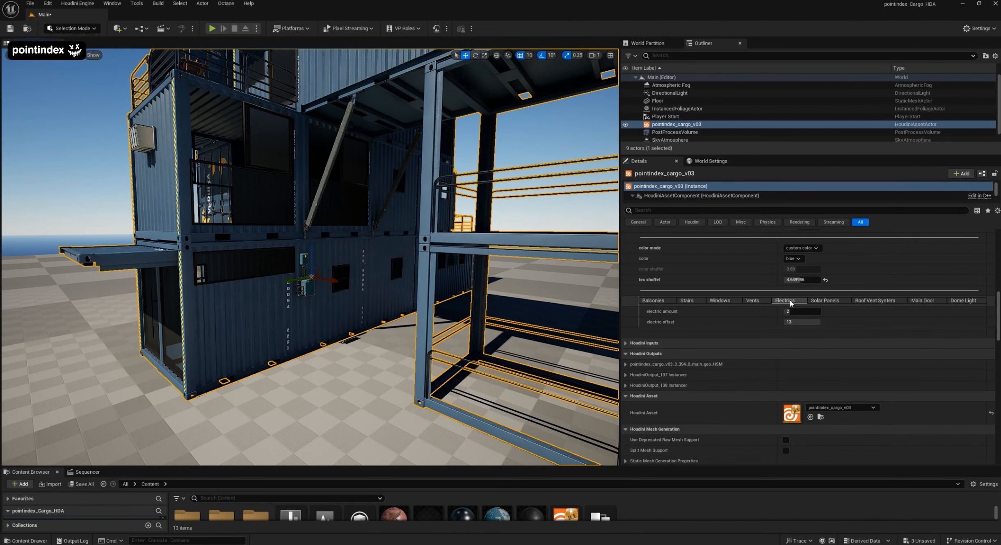
- Open the Solar Panels parameters and examine the solar panels on the roof from above
{"action": "left_click", "coordinate": [829, 302]}
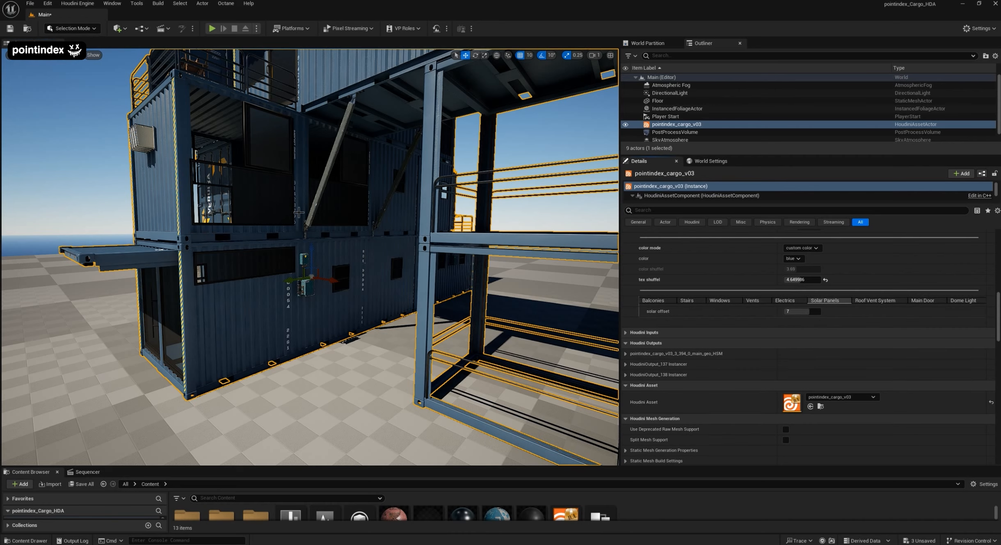
{"action": "left_click_drag", "start_coordinate": [455, 156], "coordinate": [291, 201], "text": "alt"}
{"action": "middle_click_drag", "start_coordinate": [291, 195], "coordinate": [436, 199], "text": "alt"}
{"action": "left_click_drag", "start_coordinate": [454, 163], "coordinate": [436, 208], "text": "alt"}
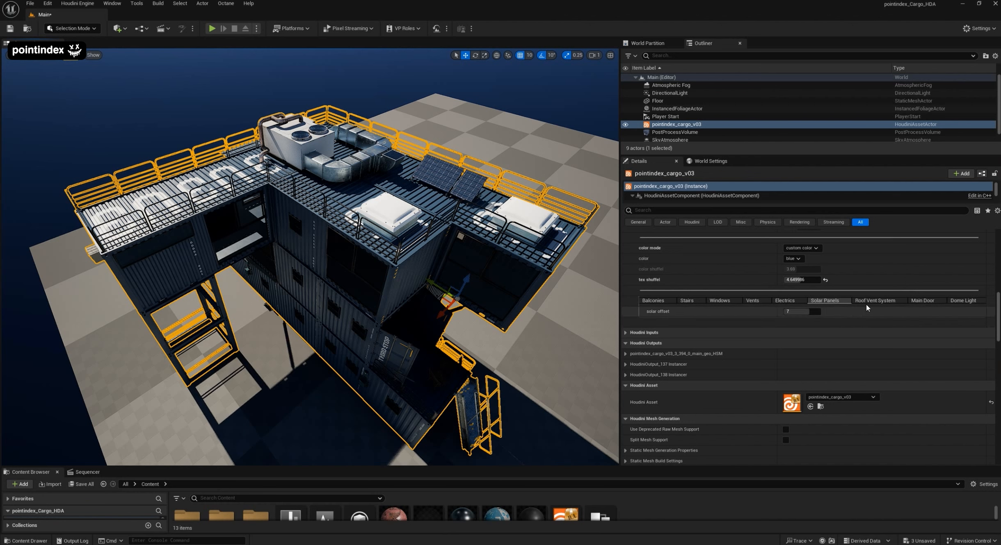
- Open the Roof Vent System parameters and examine the vent unit and ducts on the roof
{"action": "left_click", "coordinate": [878, 300]}
{"action": "left_click_drag", "start_coordinate": [306, 182], "coordinate": [309, 217], "text": "alt"}
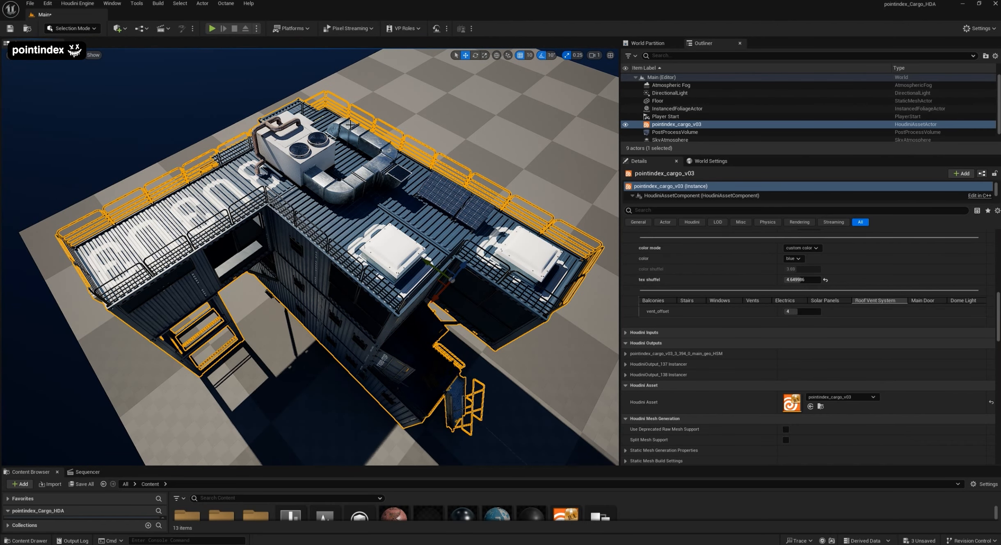
{"action": "mouse_move", "coordinate": [263, 125]}
{"action": "left_mouse_down", "text": "alt"}
{"action": "mouse_move", "coordinate": [250, 123]}
{"action": "mouse_move", "coordinate": [263, 125]}
{"action": "left_mouse_up", "text": "alt"}
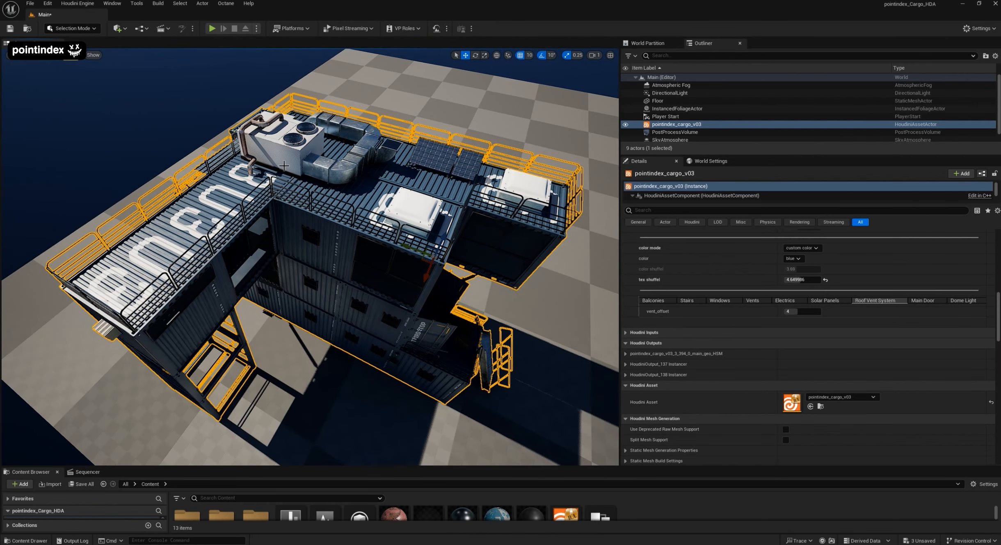
{"action": "mouse_move", "coordinate": [336, 183]}
{"action": "left_mouse_down", "text": "alt"}
{"action": "mouse_move", "coordinate": [324, 185]}
{"action": "mouse_move", "coordinate": [332, 189]}
{"action": "left_mouse_up", "text": "alt"}
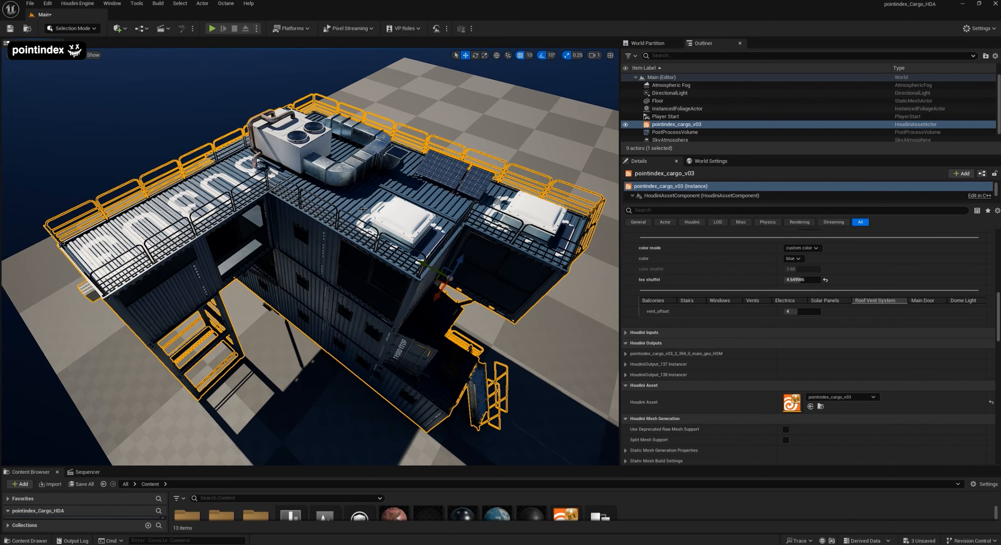
{"action": "left_click_drag", "start_coordinate": [368, 225], "coordinate": [353, 227], "text": "alt"}
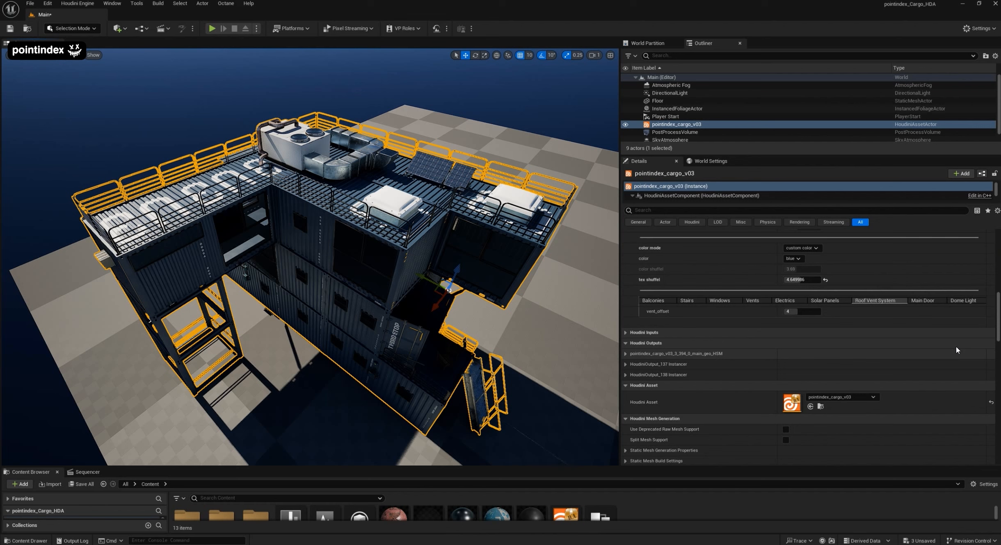
- Set the main door offset to 5 and inspect the entrance placement around the building
{"action": "left_click", "coordinate": [917, 300]}
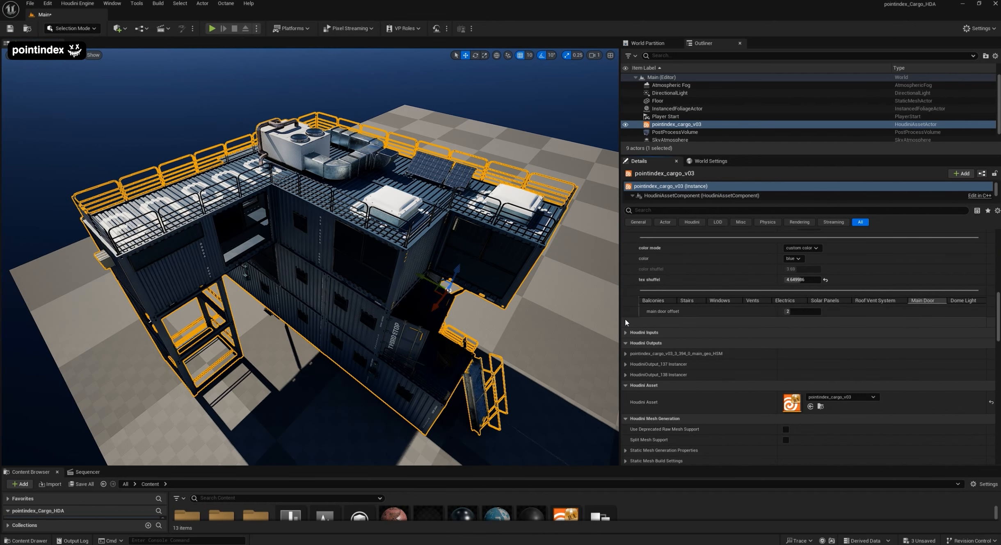
{"action": "left_click_drag", "start_coordinate": [406, 402], "coordinate": [423, 368], "text": "alt"}
{"action": "left_click_drag", "start_coordinate": [373, 335], "coordinate": [644, 381], "text": "alt"}
{"action": "left_click_drag", "start_coordinate": [409, 290], "coordinate": [615, 336], "text": "alt"}
{"action": "left_click_drag", "start_coordinate": [787, 312], "coordinate": [792, 312]}
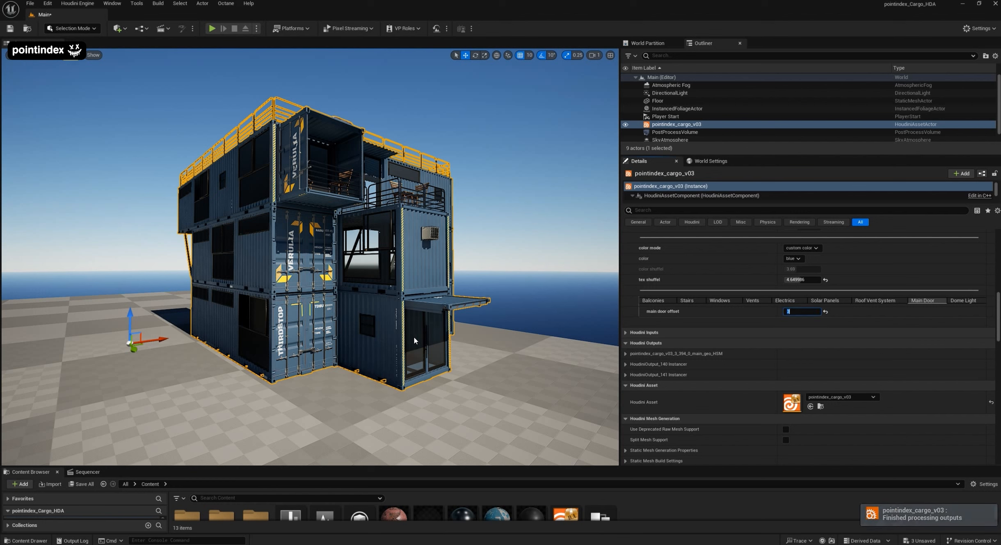
{"action": "type", "text": "5"}
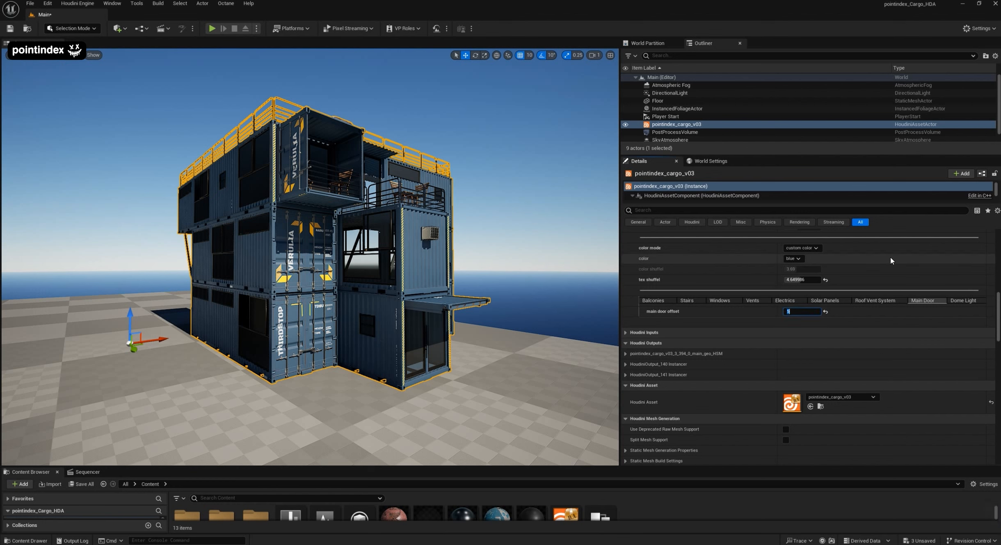
{"action": "key", "text": "Return"}
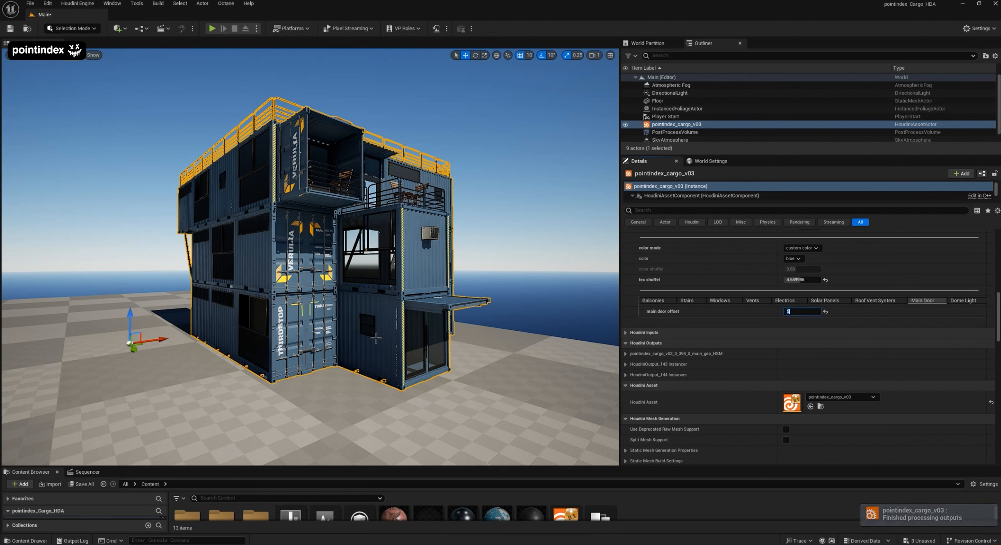
{"action": "left_click_drag", "start_coordinate": [408, 330], "coordinate": [566, 324], "text": "alt"}
{"action": "mouse_move", "coordinate": [346, 348]}
{"action": "left_mouse_down", "text": "alt"}
{"action": "mouse_move", "coordinate": [375, 345]}
{"action": "mouse_move", "coordinate": [346, 359]}
{"action": "left_mouse_up", "text": "alt"}
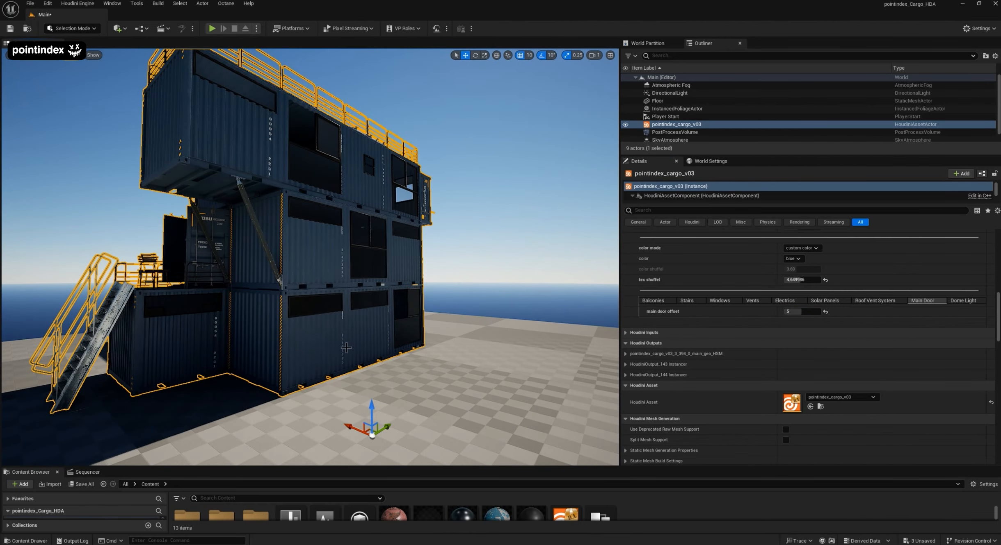
{"action": "left_click_drag", "start_coordinate": [400, 316], "coordinate": [367, 334], "text": "alt"}
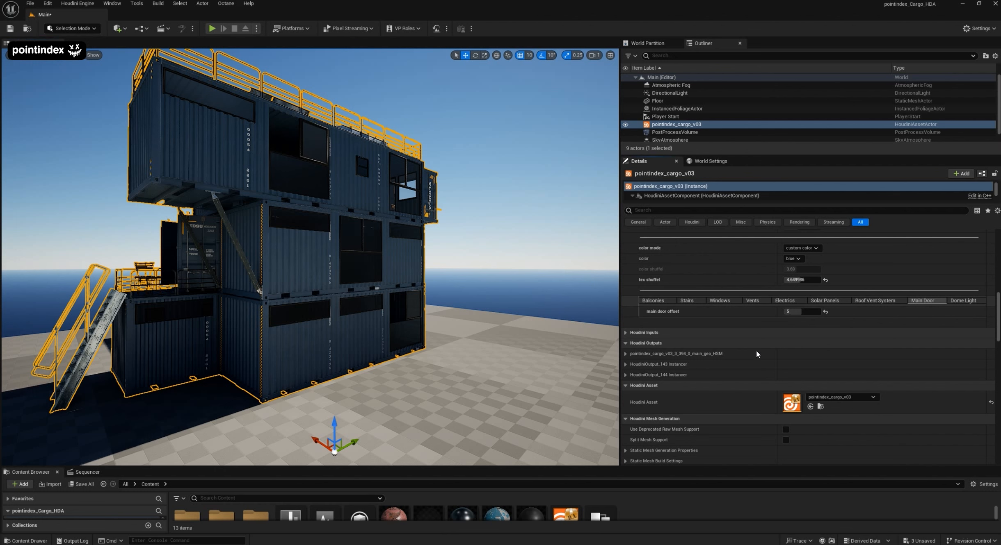
- Set the windows amount to 0 and the main door offset to 6
{"action": "left_click", "coordinate": [723, 301]}
{"action": "left_click", "coordinate": [794, 312]}
{"action": "type", "text": "1"}
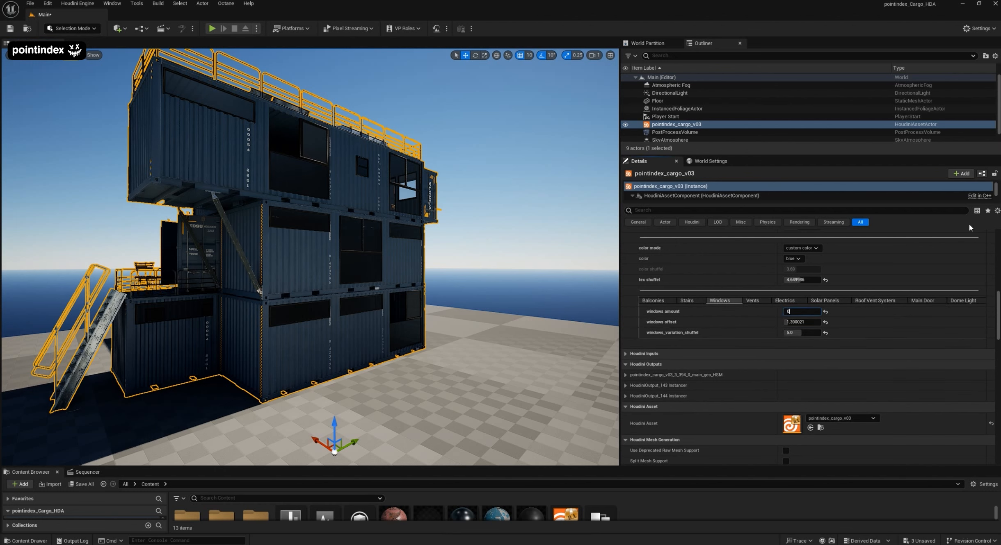
{"action": "key", "text": "Return"}
{"action": "left_click", "coordinate": [922, 302]}
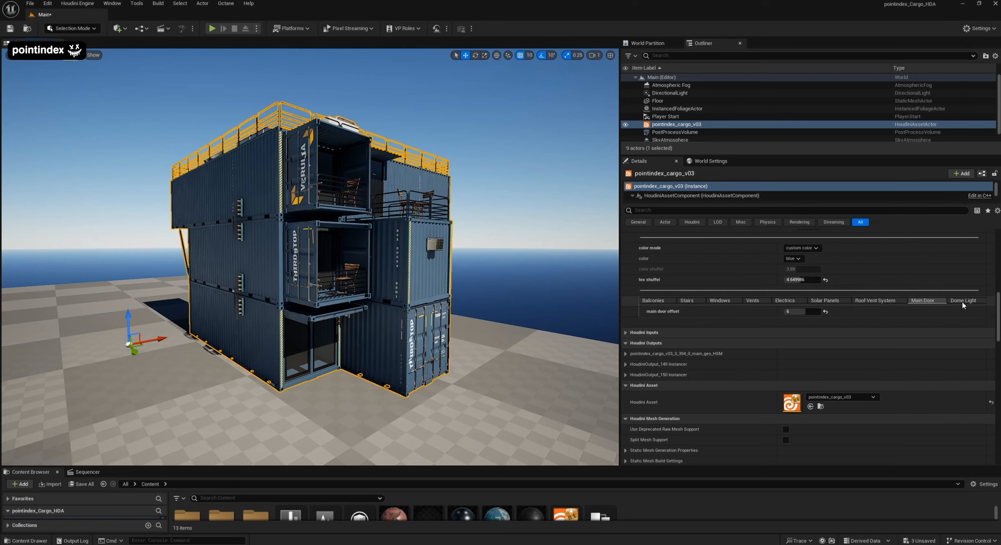
- Open the Dome Light parameters and examine the dome lights on the building's roof from several angles
{"action": "left_click", "coordinate": [963, 302]}
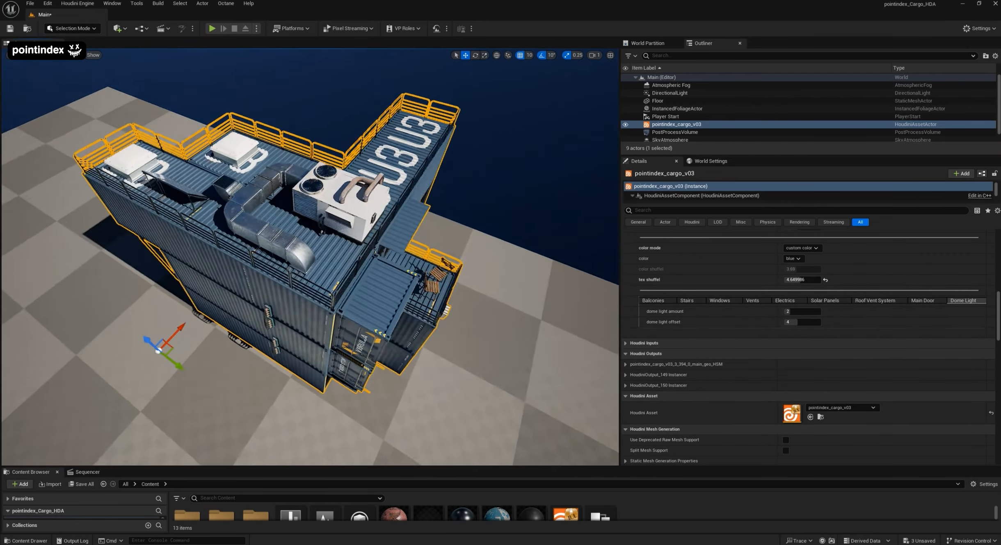
{"action": "left_click_drag", "start_coordinate": [180, 235], "coordinate": [291, 230], "text": "alt"}
{"action": "middle_click_drag", "start_coordinate": [180, 234], "coordinate": [222, 178], "text": "alt"}
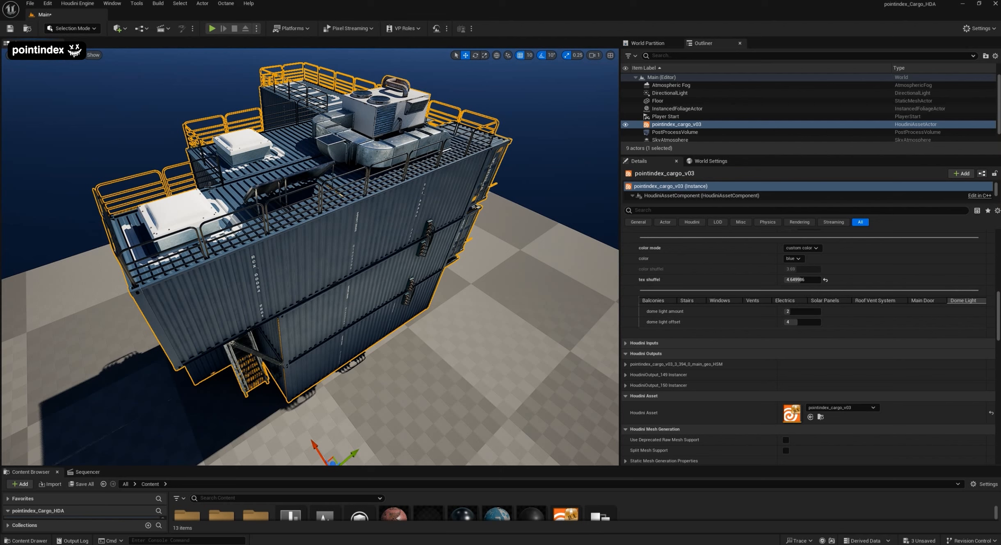
{"action": "left_click_drag", "start_coordinate": [202, 228], "coordinate": [232, 238], "text": "alt"}
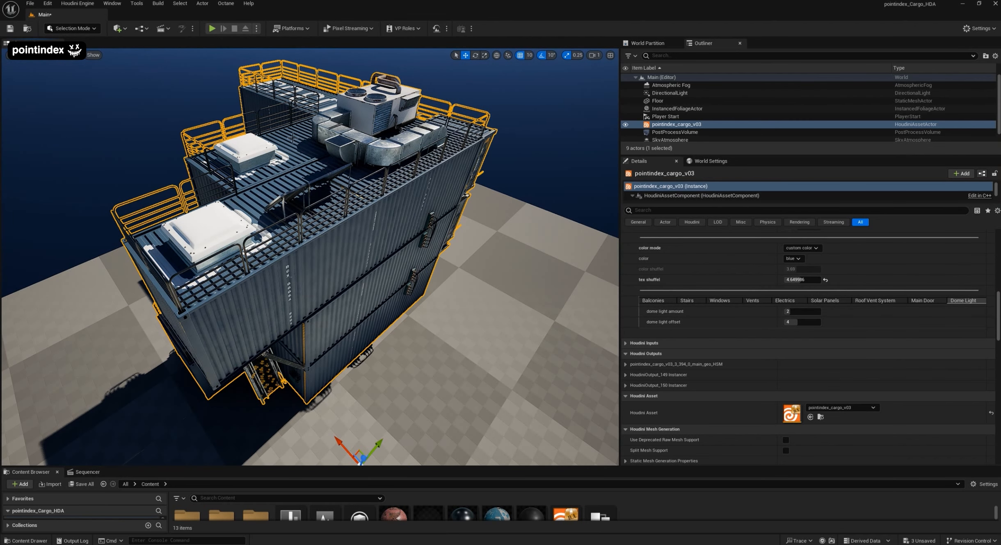
{"action": "left_click_drag", "start_coordinate": [347, 136], "coordinate": [335, 88], "text": "alt"}
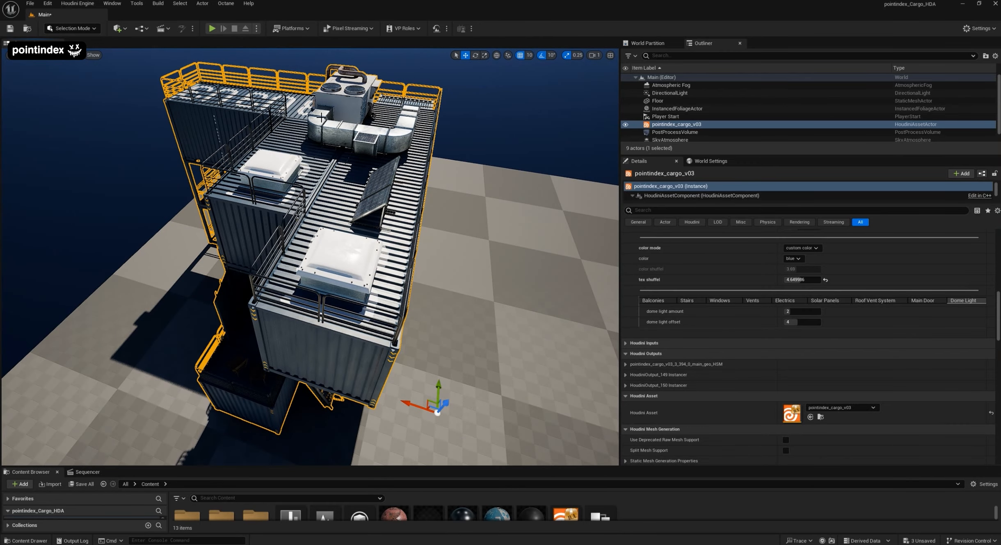
{"action": "left_click_drag", "start_coordinate": [402, 150], "coordinate": [468, 154], "text": "alt"}
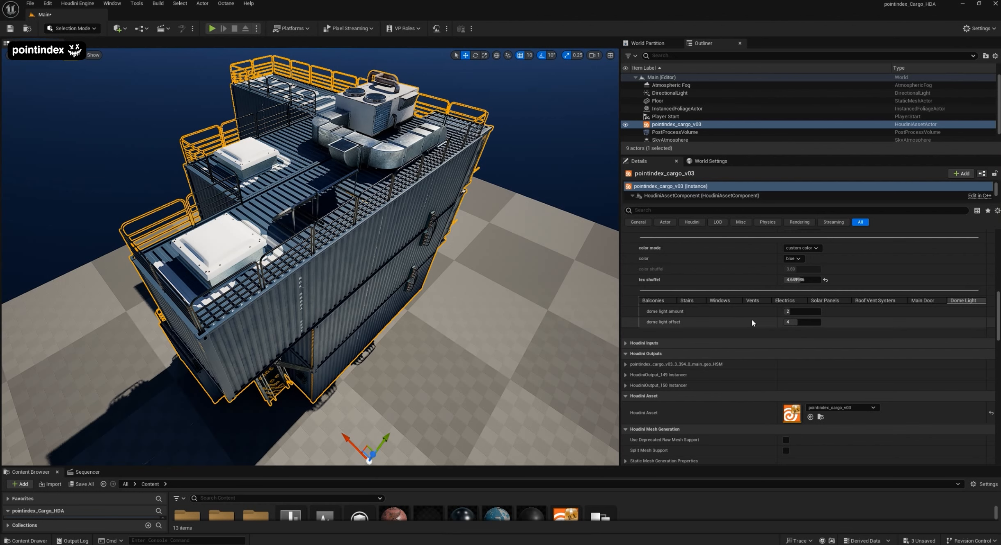
- Set the dome light amount to 0 to clear the dome lights from the roof
{"action": "left_click", "coordinate": [802, 311]}
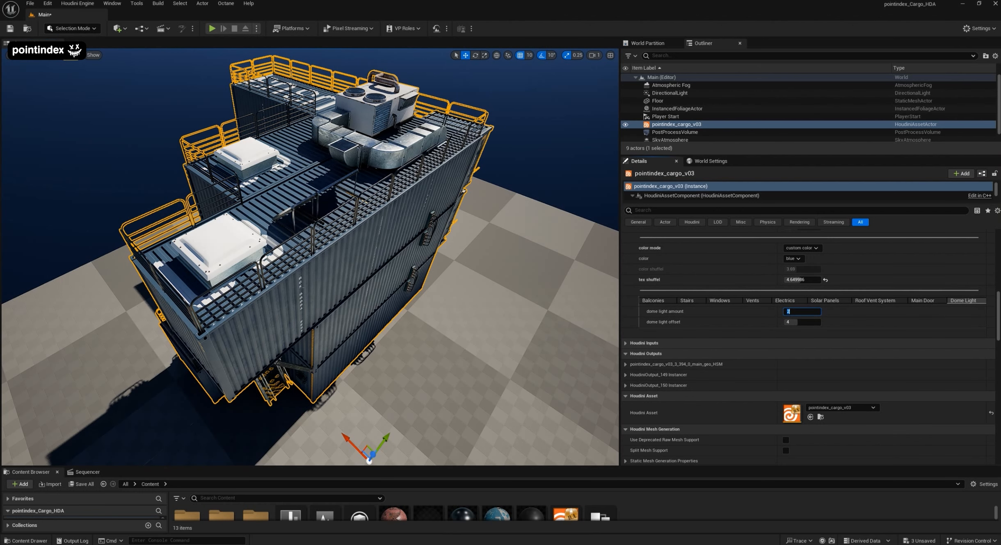
{"action": "type", "text": "0"}
{"action": "key", "text": "Return"}
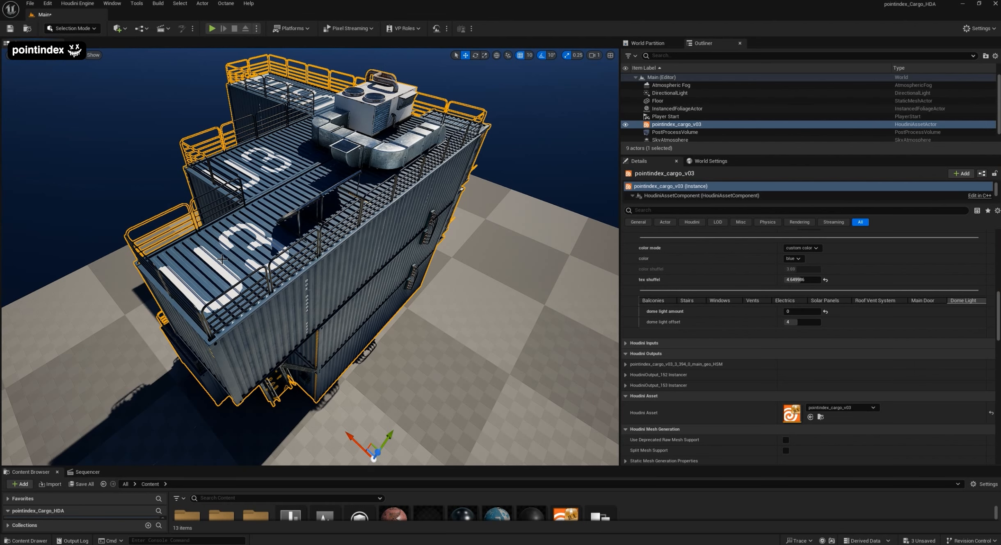
- Set the dome light amount to 1 and inspect the roof and the whole container building
{"action": "left_click", "coordinate": [802, 312]}
{"action": "type", "text": "1"}
{"action": "key", "text": "Return"}
{"action": "left_click_drag", "start_coordinate": [366, 185], "coordinate": [229, 136], "text": "alt"}
{"action": "left_click_drag", "start_coordinate": [470, 248], "coordinate": [254, 262], "text": "alt"}
{"action": "scroll", "coordinate": [353, 247], "scroll_direction": "down", "scroll_amount": 4}
{"action": "right_click_drag", "start_coordinate": [381, 301], "coordinate": [463, 303], "text": "alt"}
{"action": "left_click_drag", "start_coordinate": [463, 262], "coordinate": [467, 300], "text": "alt"}
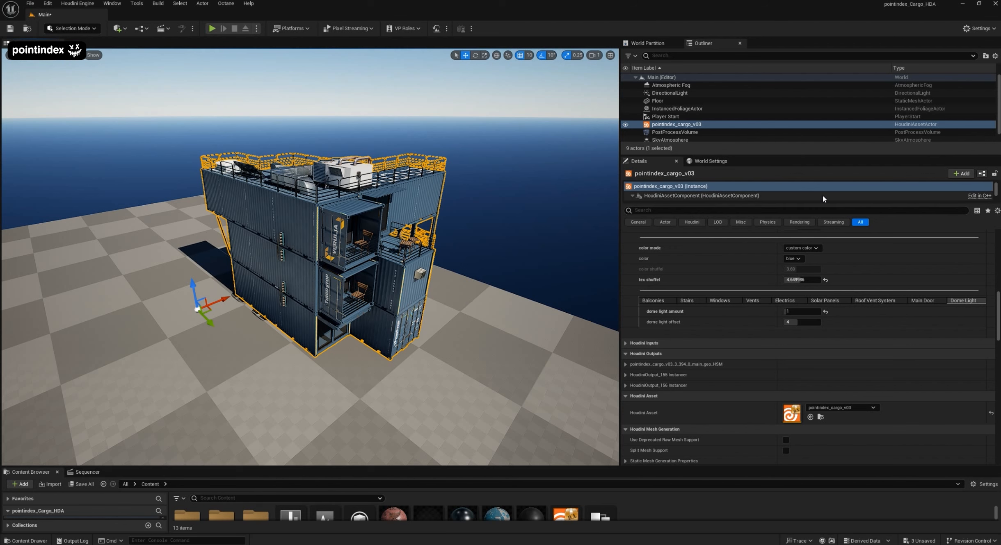
- Enlarge the Outliner so the full actor list fits and select the pointindex_cargo_v03 actor in it
{"action": "left_click_drag", "start_coordinate": [825, 156], "coordinate": [824, 200]}
{"action": "left_click", "coordinate": [689, 124]}
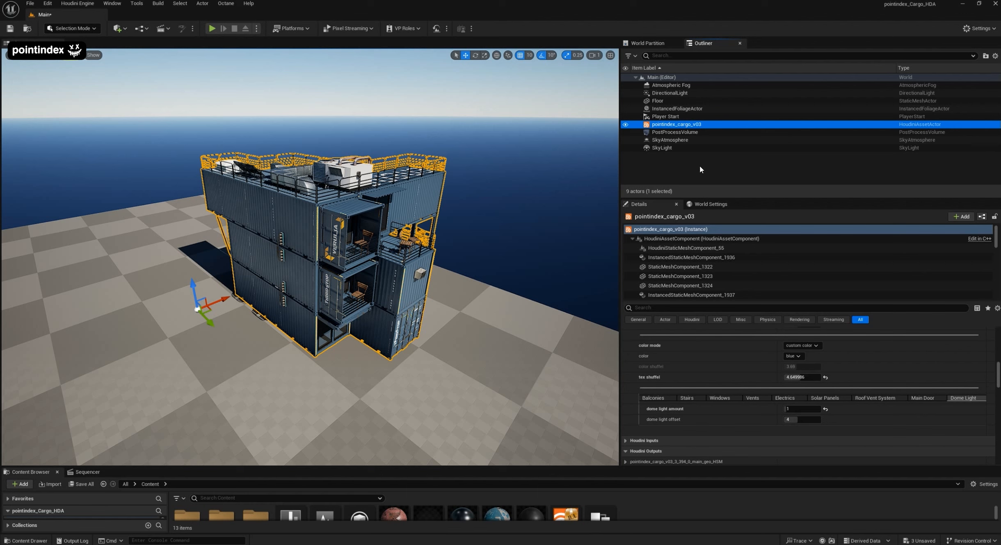
{"action": "left_click", "coordinate": [661, 165]}
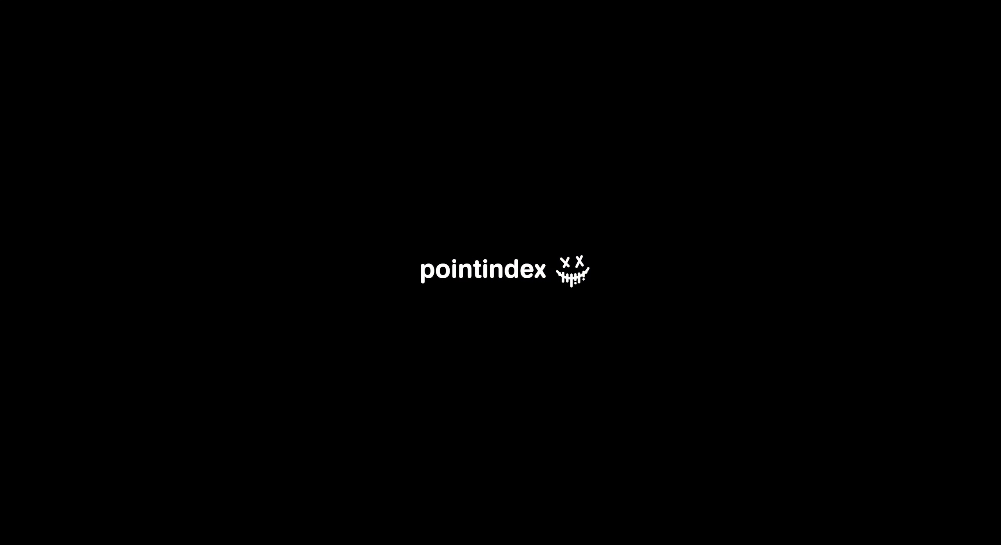